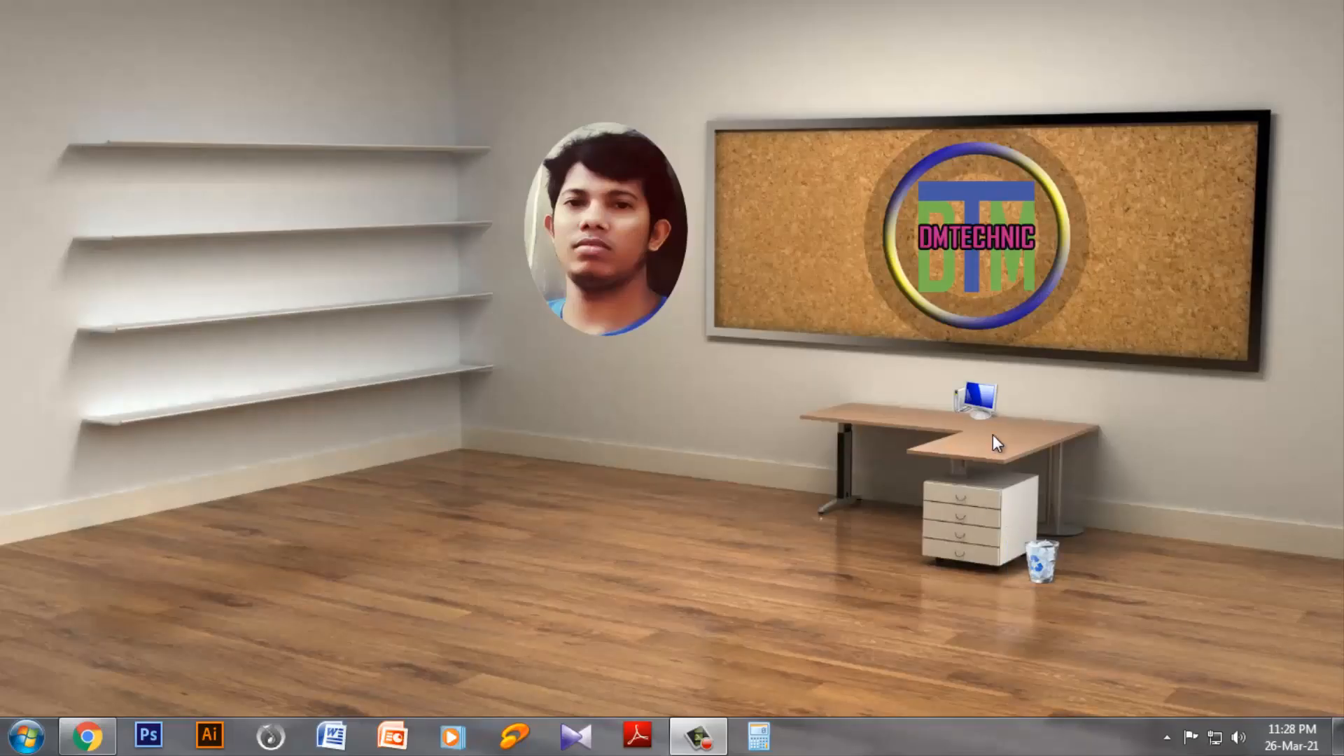
# Open Disk Management in the computer's management console and bring up the shrink settings for the Necessary (I:) volume
pyautogui.rightClick(981, 407)
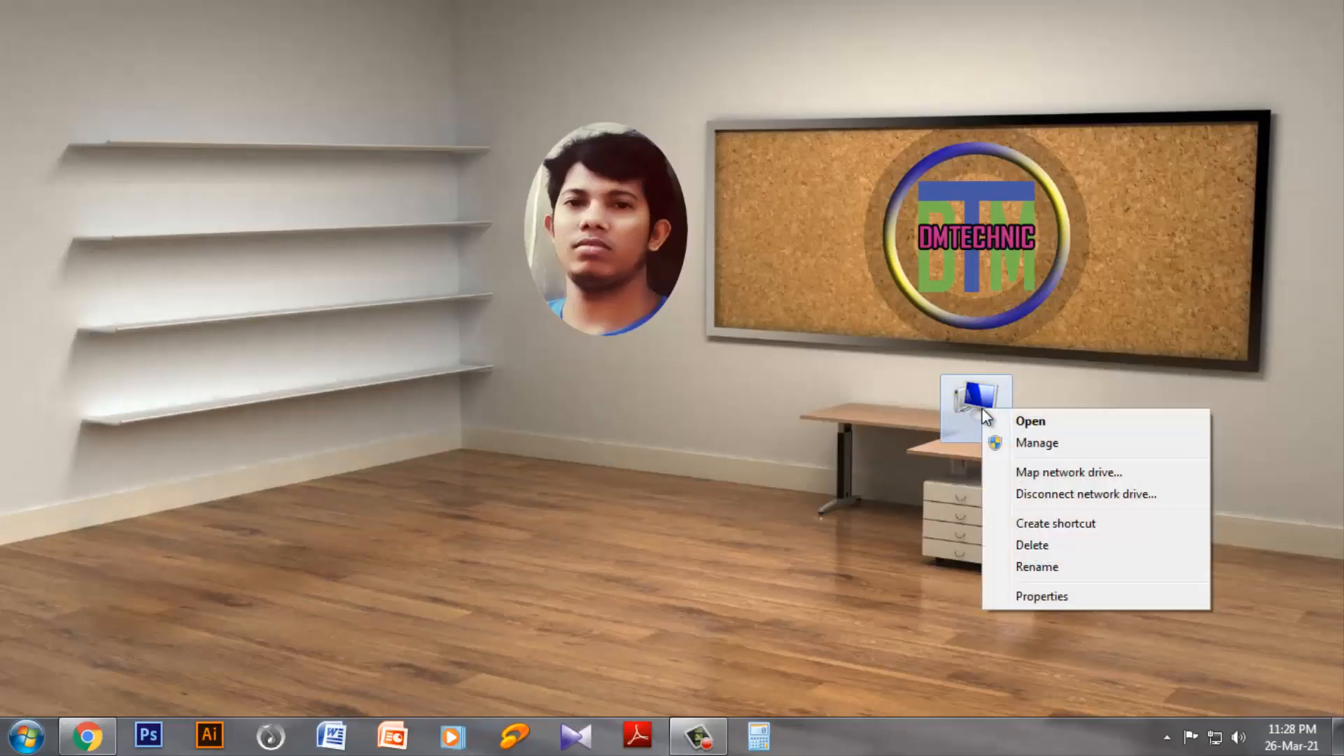
pyautogui.click(1040, 443)
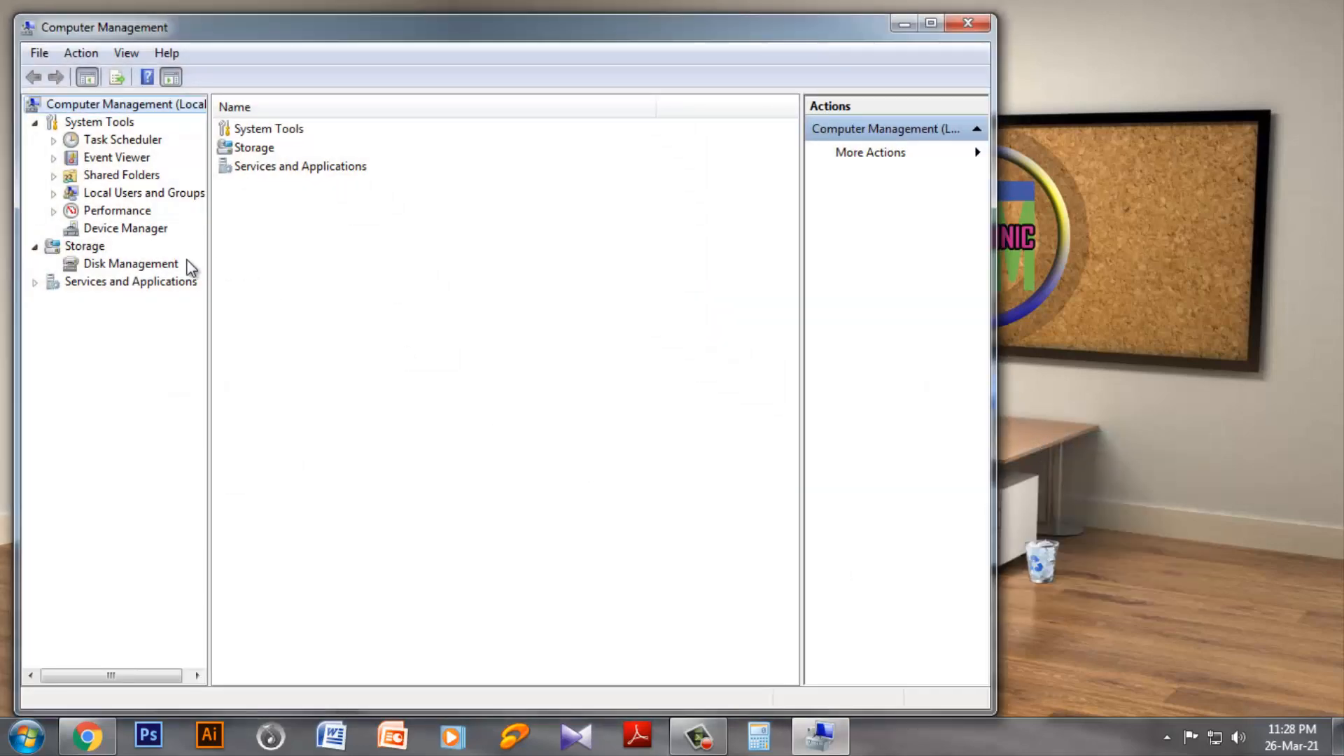
pyautogui.click(145, 267)
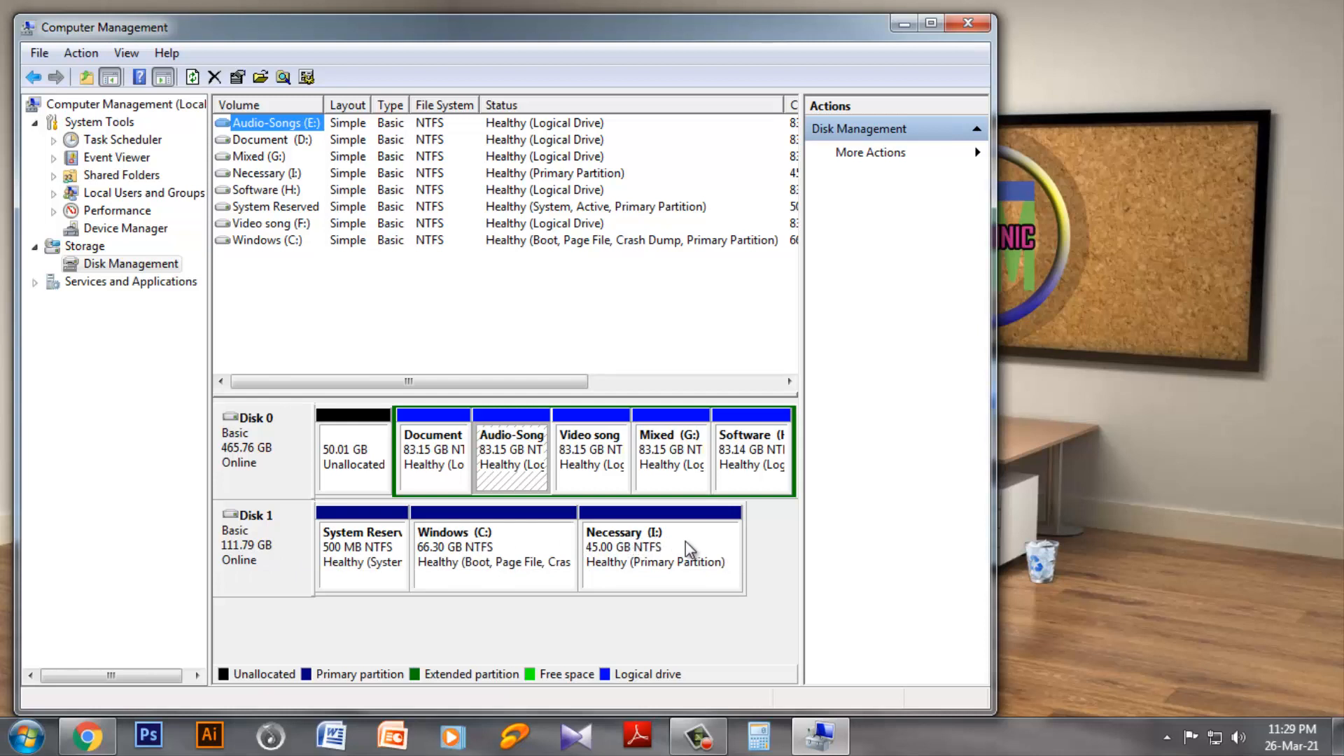
pyautogui.rightClick(643, 543)
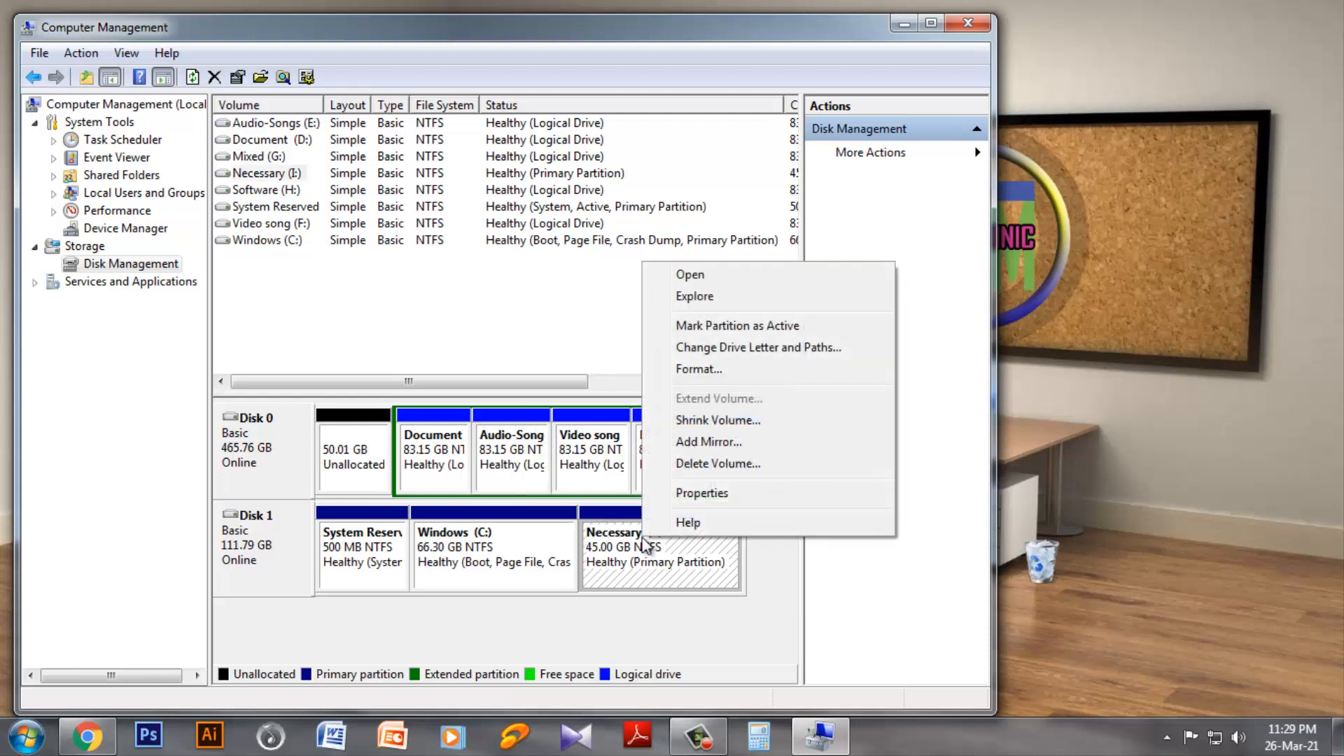
pyautogui.click(707, 420)
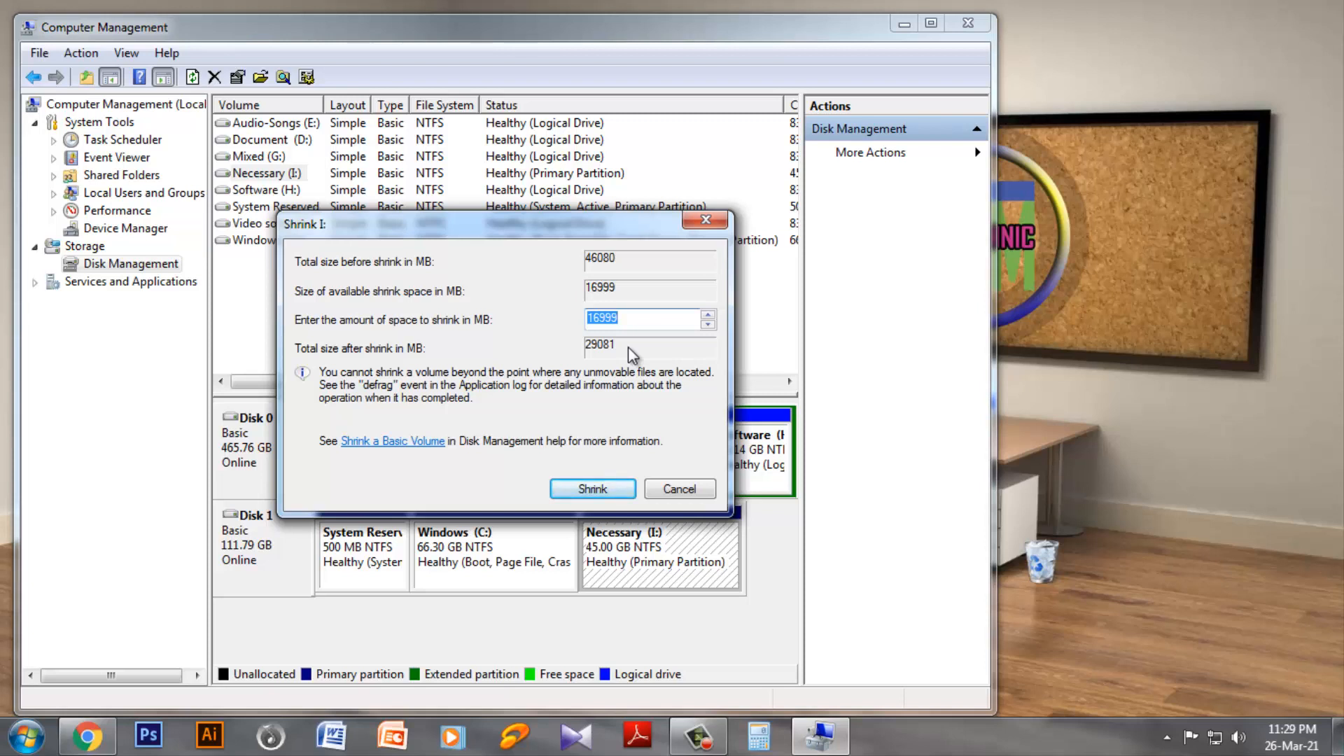
# Calculate 1024 × 10 in Calculator to convert 10 GB to megabytes, and close the calculator
pyautogui.click(758, 737)
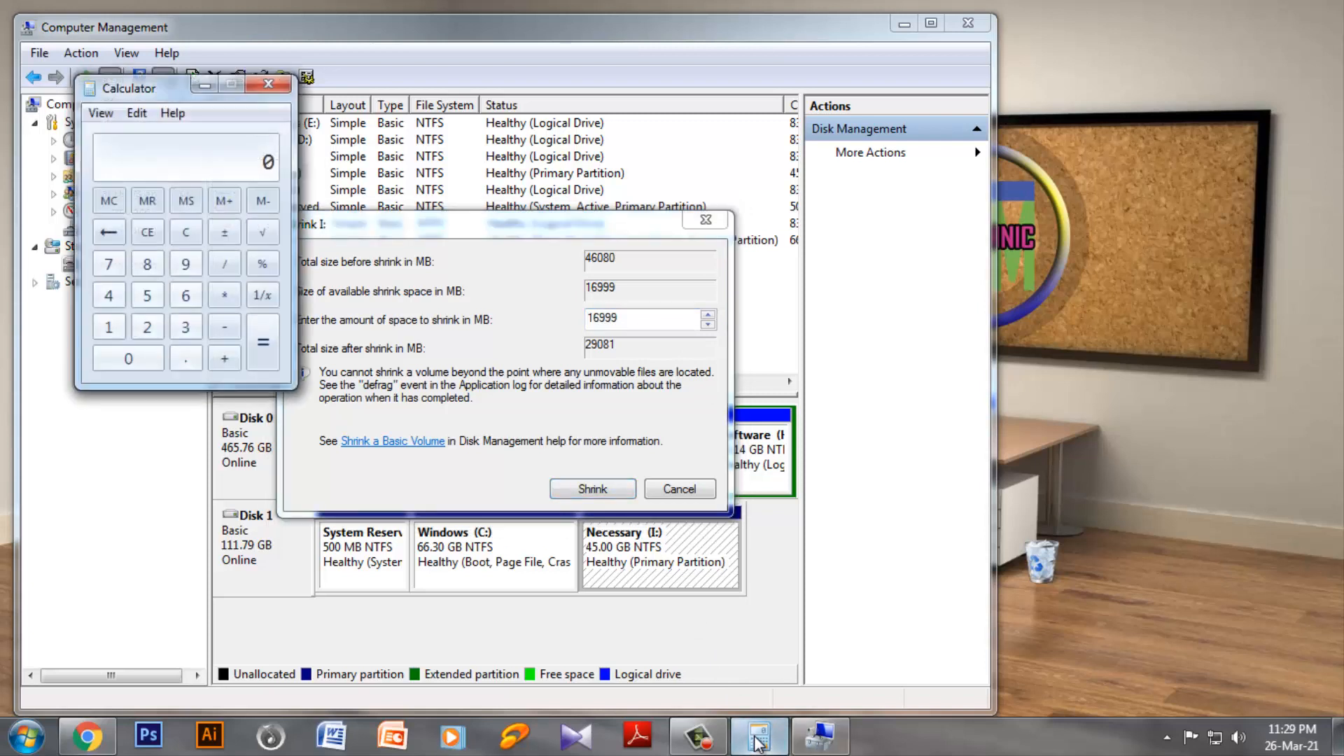
pyautogui.click(109, 327)
pyautogui.click(132, 359)
pyautogui.click(144, 327)
pyautogui.click(111, 296)
pyautogui.click(222, 295)
pyautogui.click(110, 328)
pyautogui.click(128, 357)
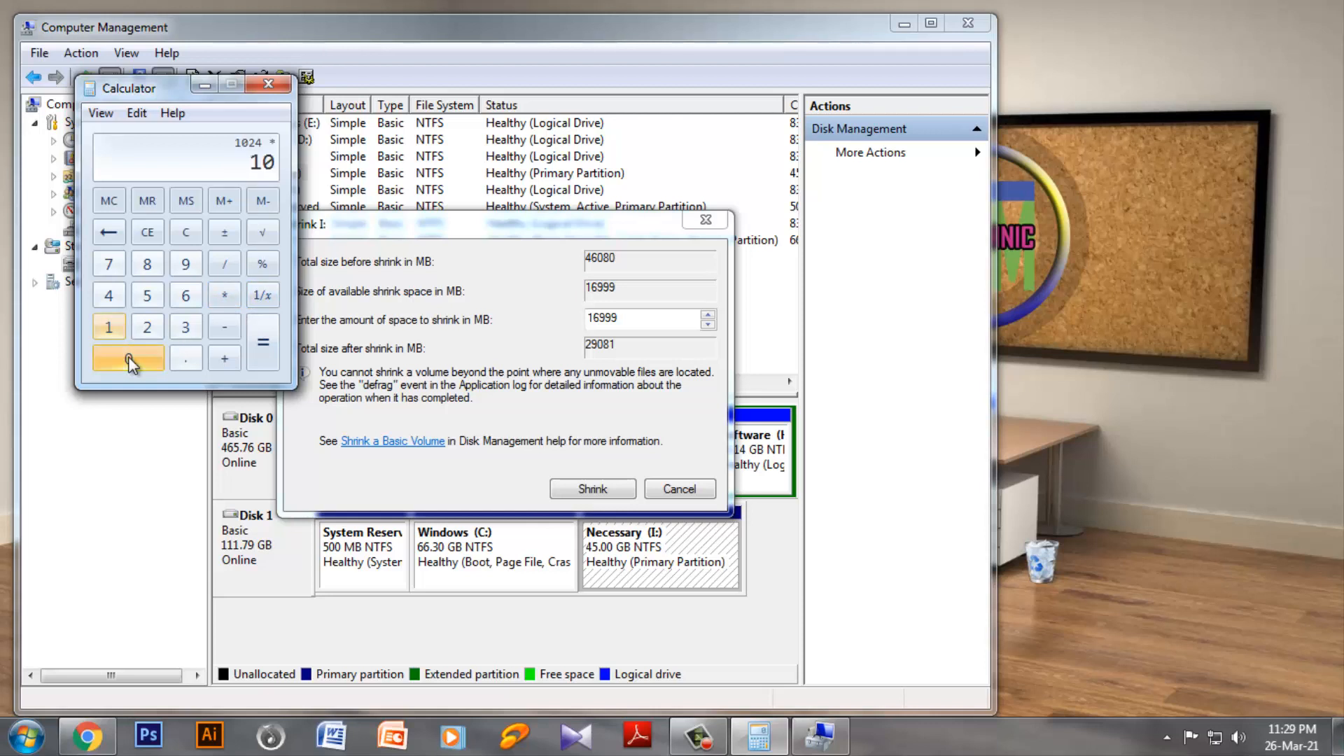
pyautogui.click(261, 352)
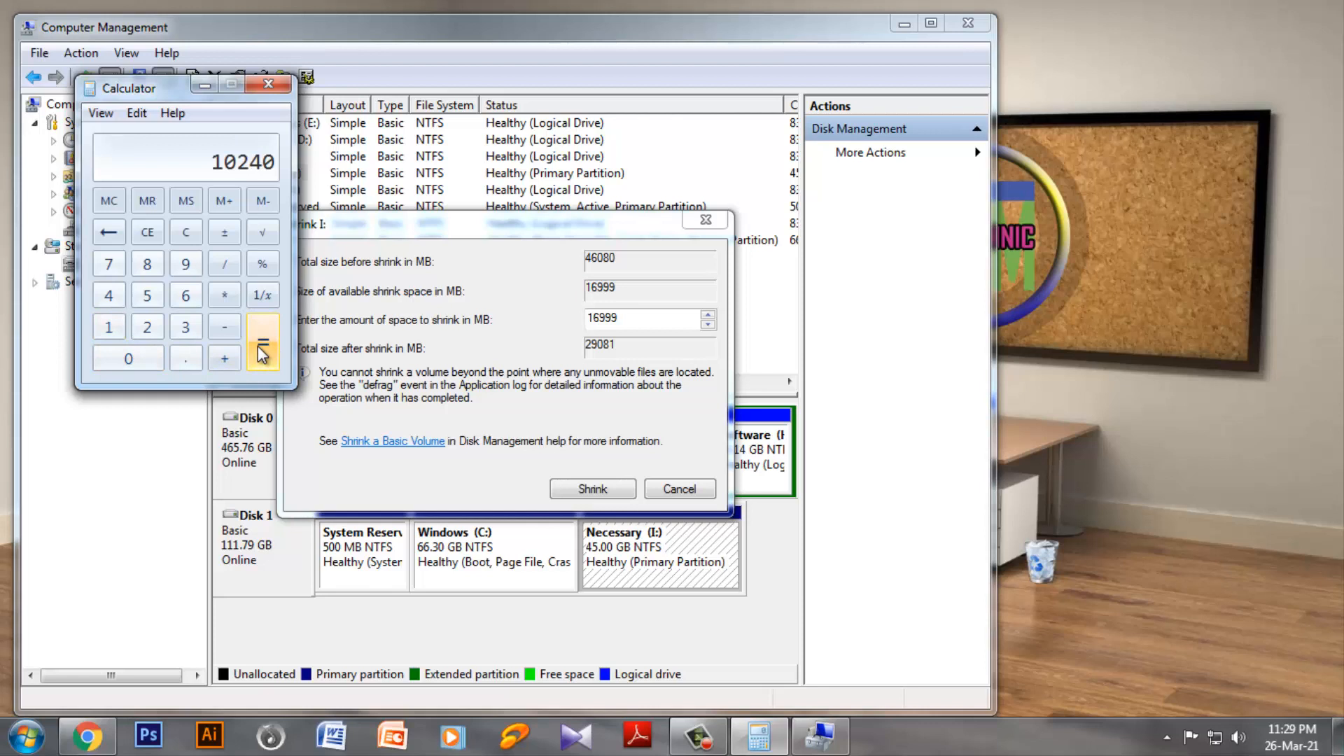
pyautogui.click(277, 86)
# Shrink the Necessary (I:) volume by 10240 MB
pyautogui.click(572, 321)
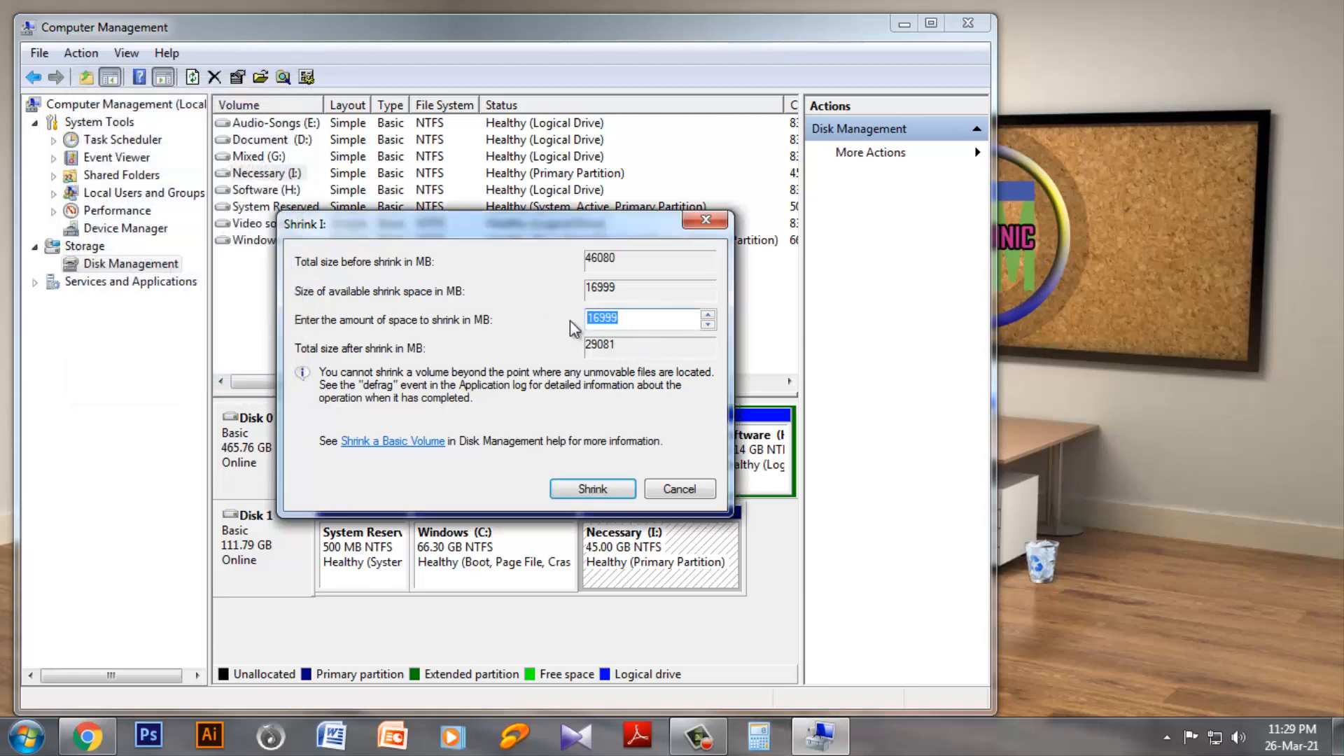
pyautogui.write('10240')
pyautogui.click(601, 489)
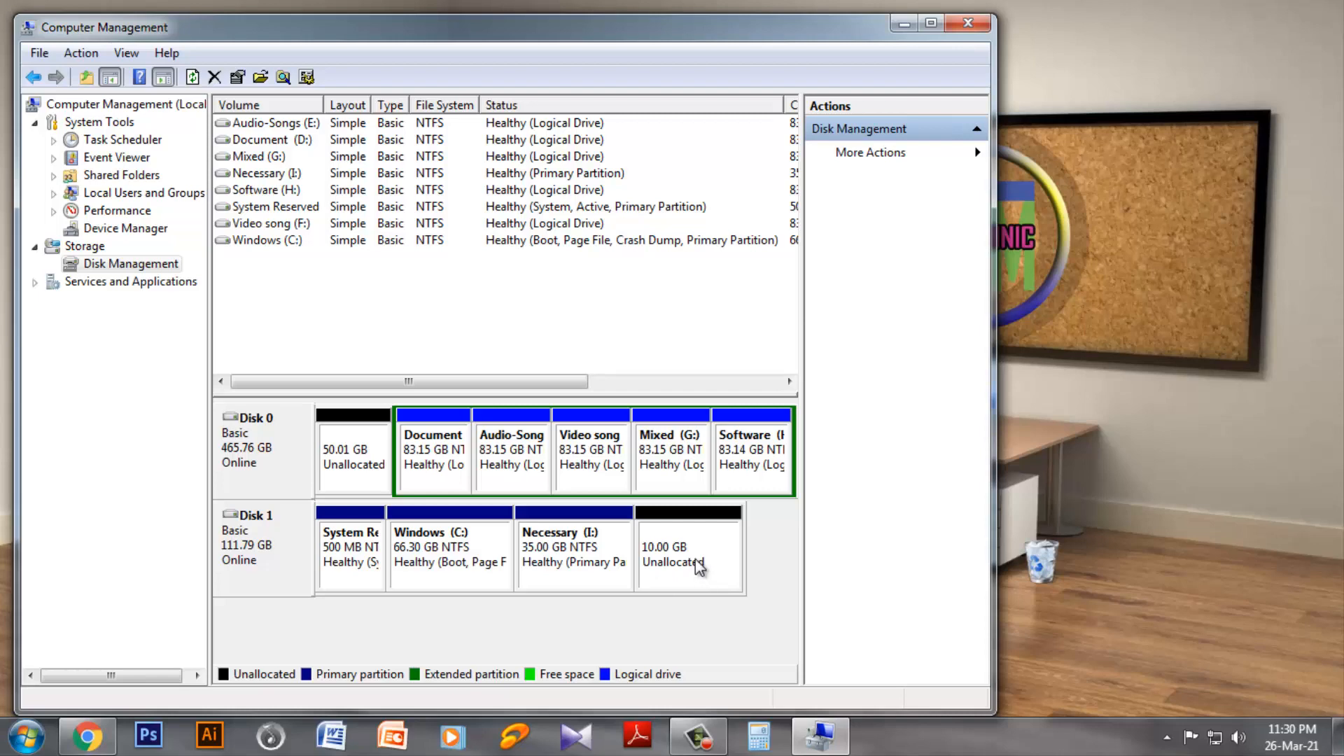
# Create a 10240 MB NTFS simple volume in Disk 1's unallocated space, with drive letter J and the label New Volume
pyautogui.rightClick(682, 533)
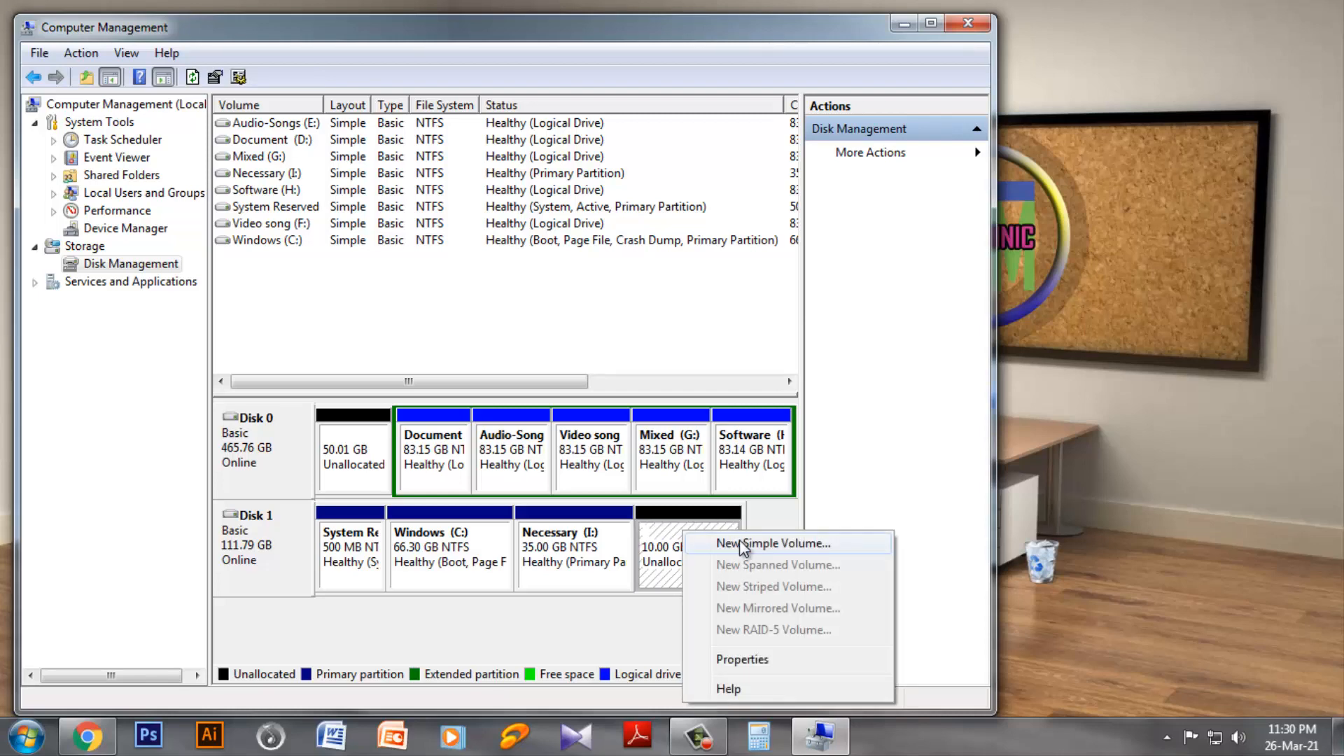
pyautogui.click(739, 543)
pyautogui.click(606, 476)
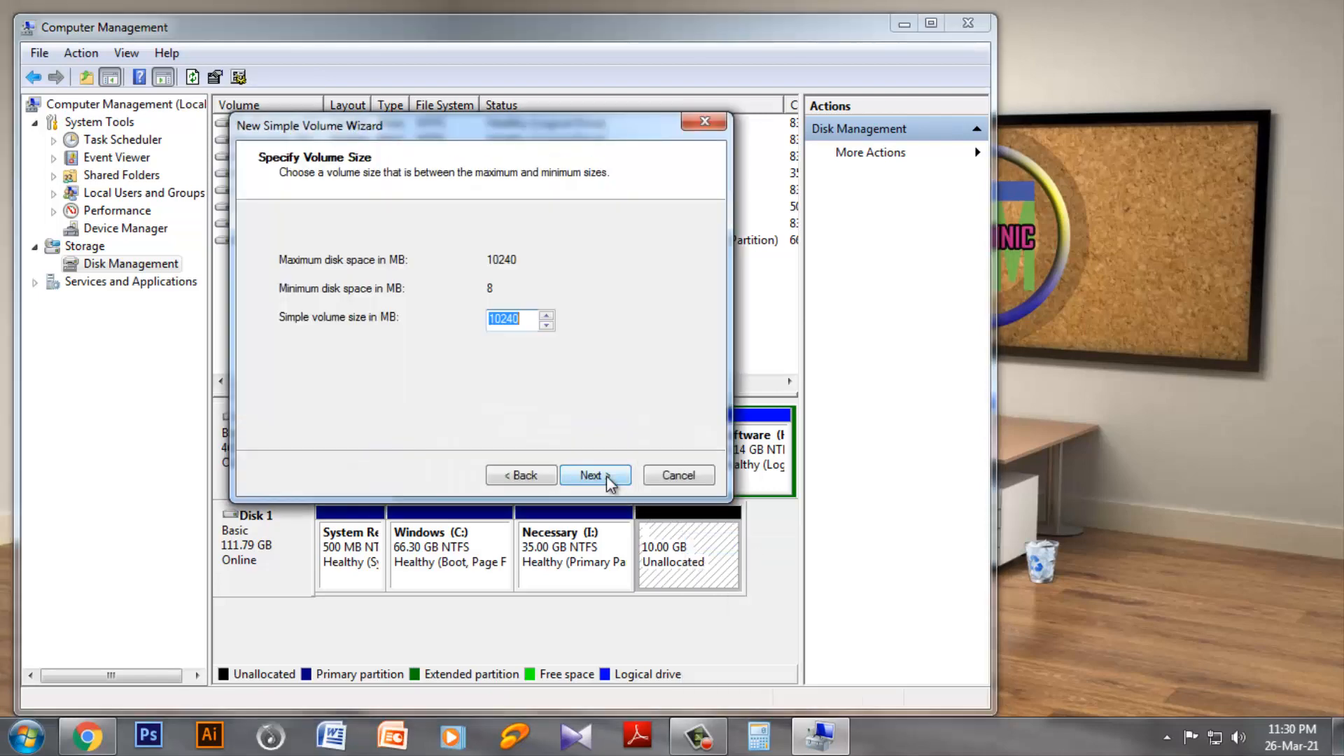
pyautogui.click(606, 476)
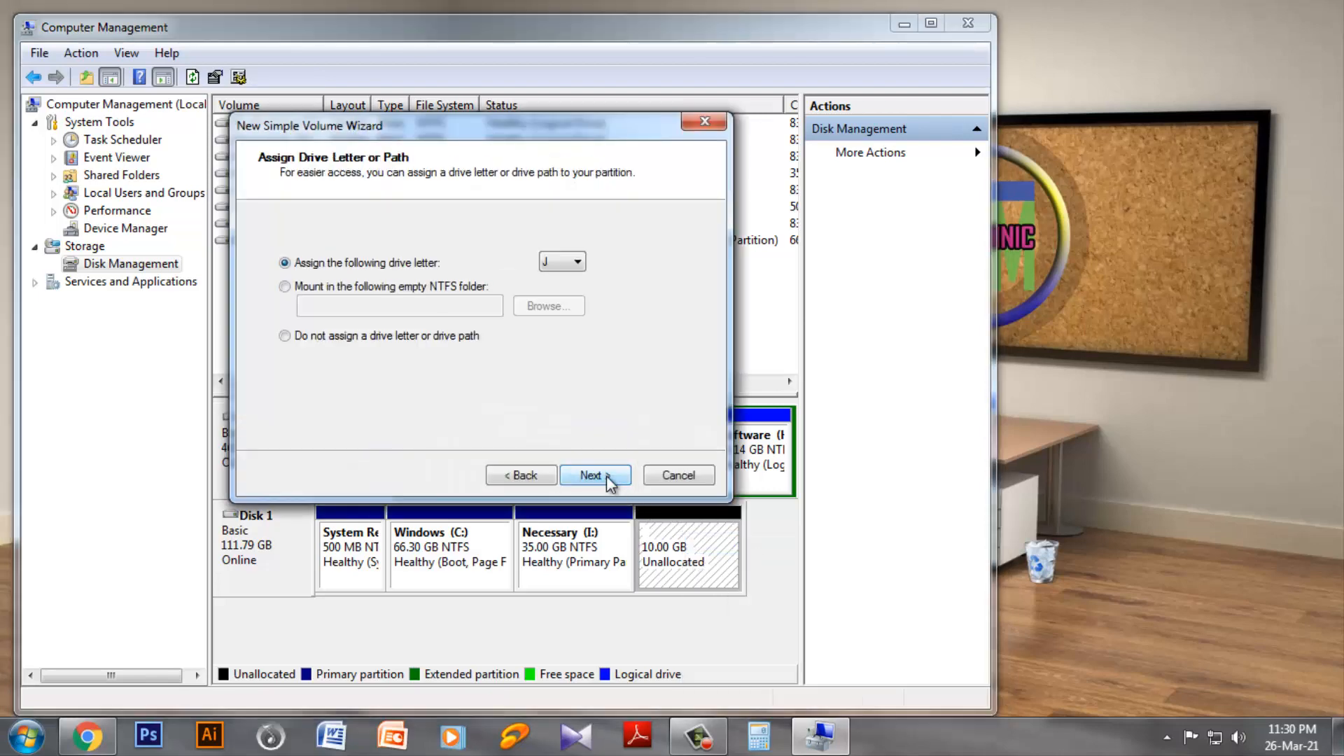
pyautogui.click(577, 262)
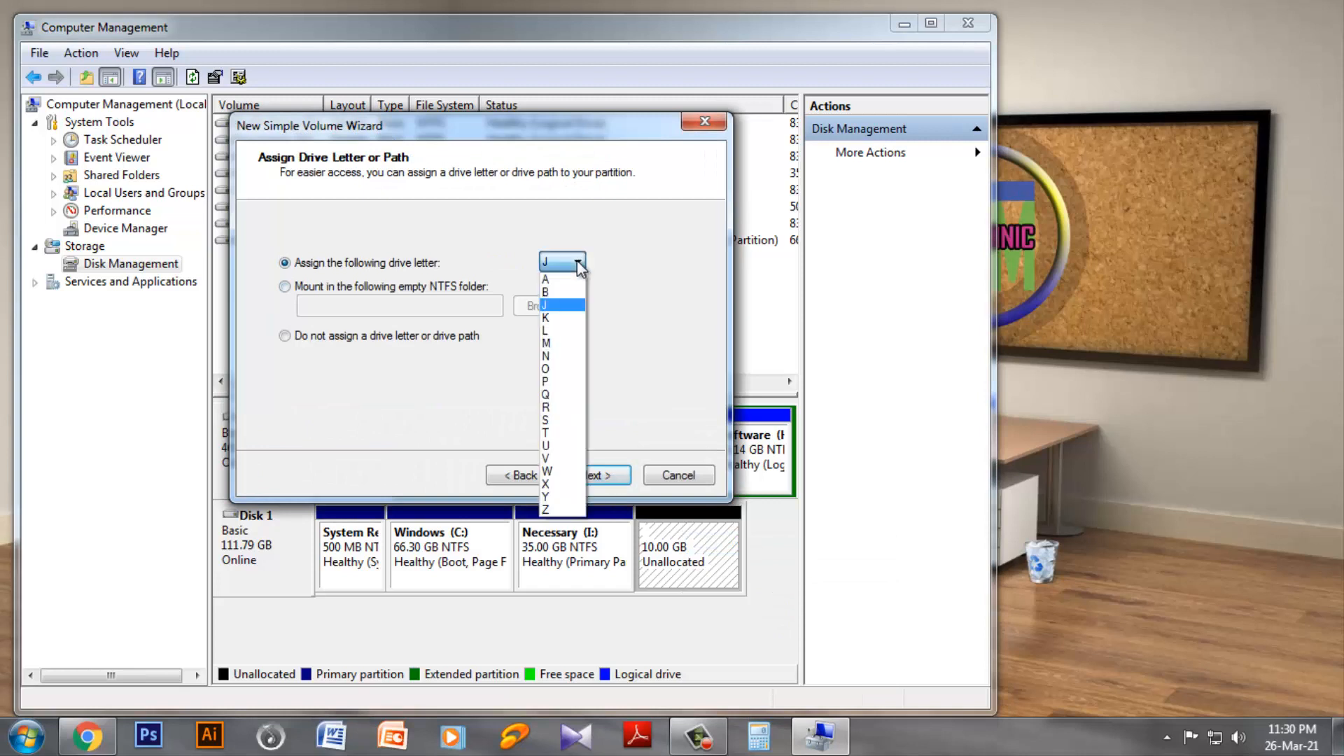
pyautogui.click(560, 308)
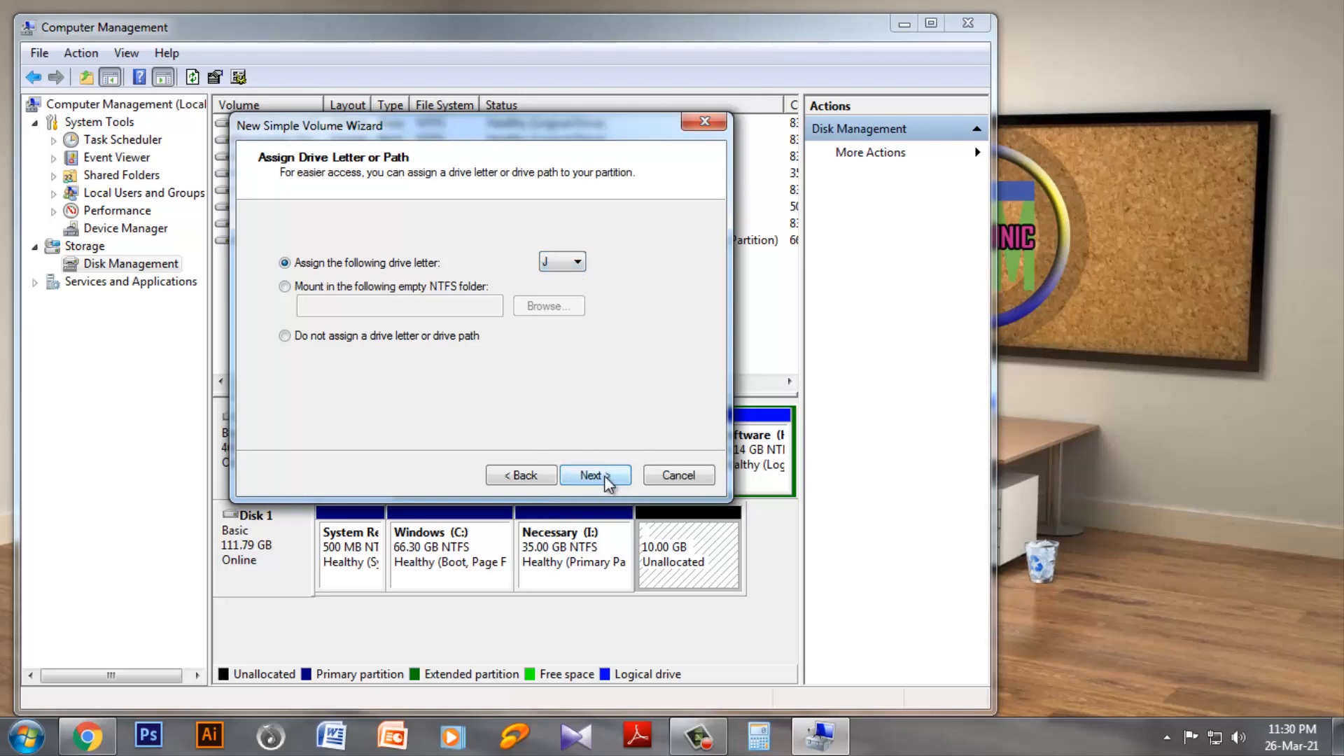
pyautogui.click(604, 475)
pyautogui.click(603, 476)
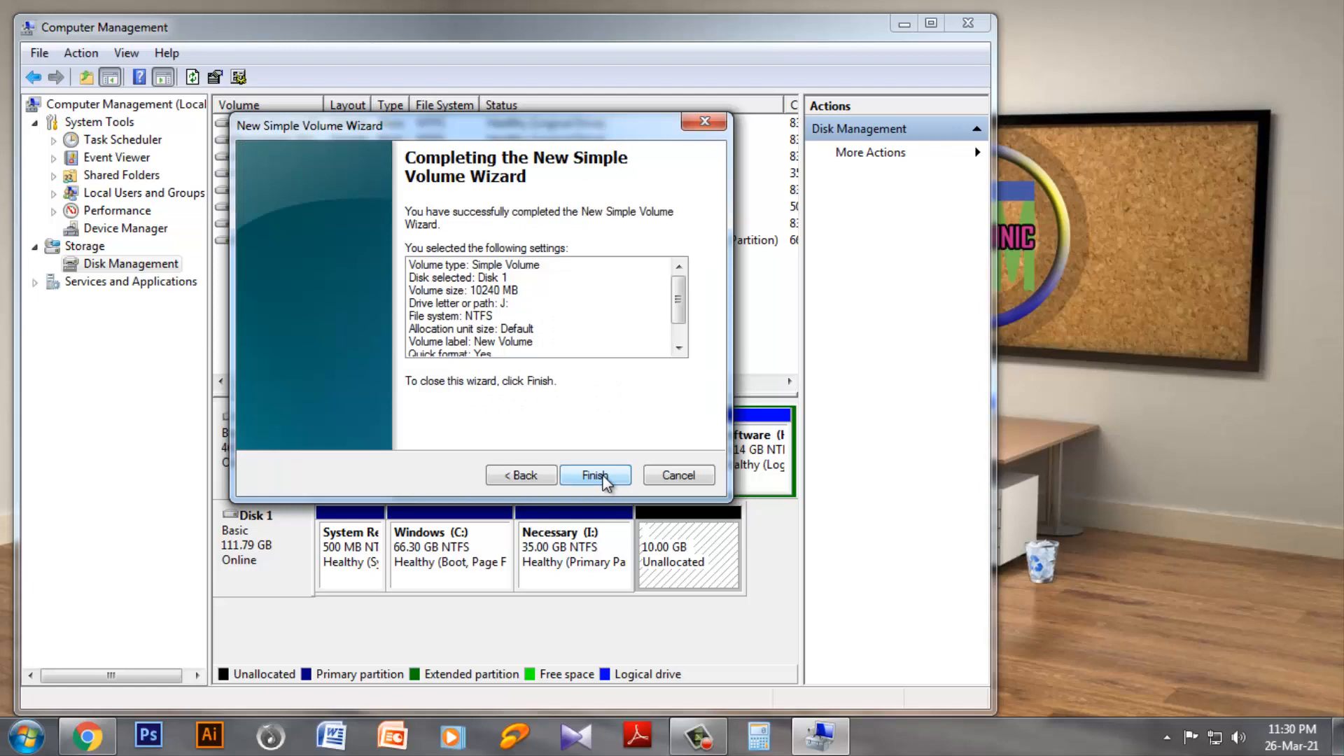
pyautogui.click(594, 475)
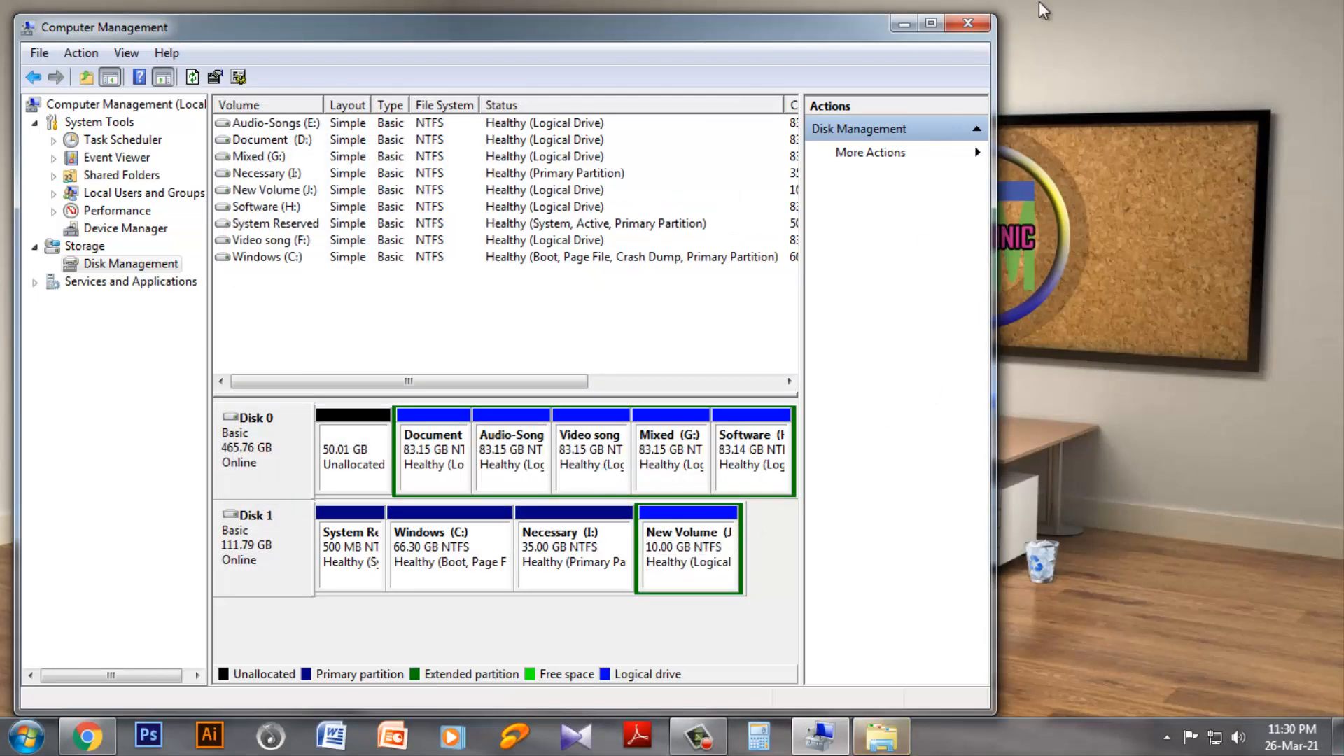
# Close Computer Management, look inside the New Volume (J:) drive, and close the Explorer and AutoPlay windows
pyautogui.click(970, 23)
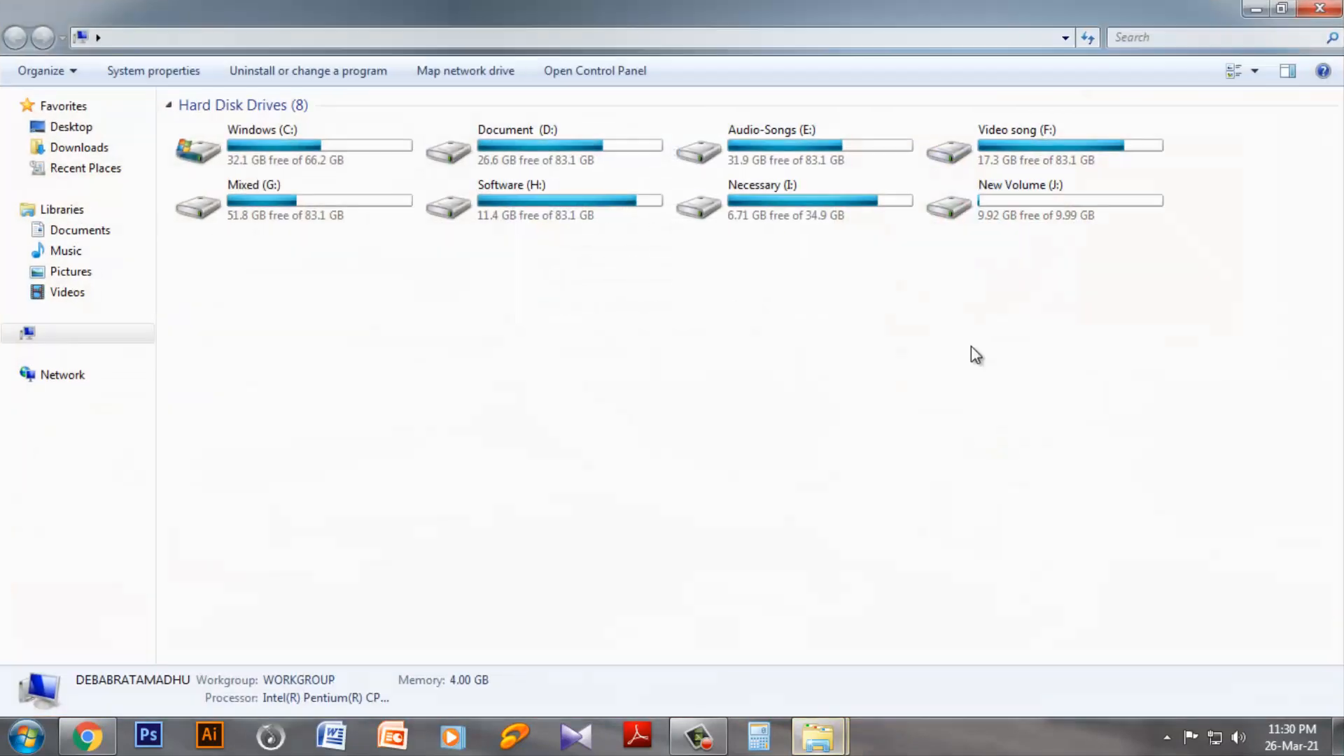
pyautogui.doubleClick(1052, 196)
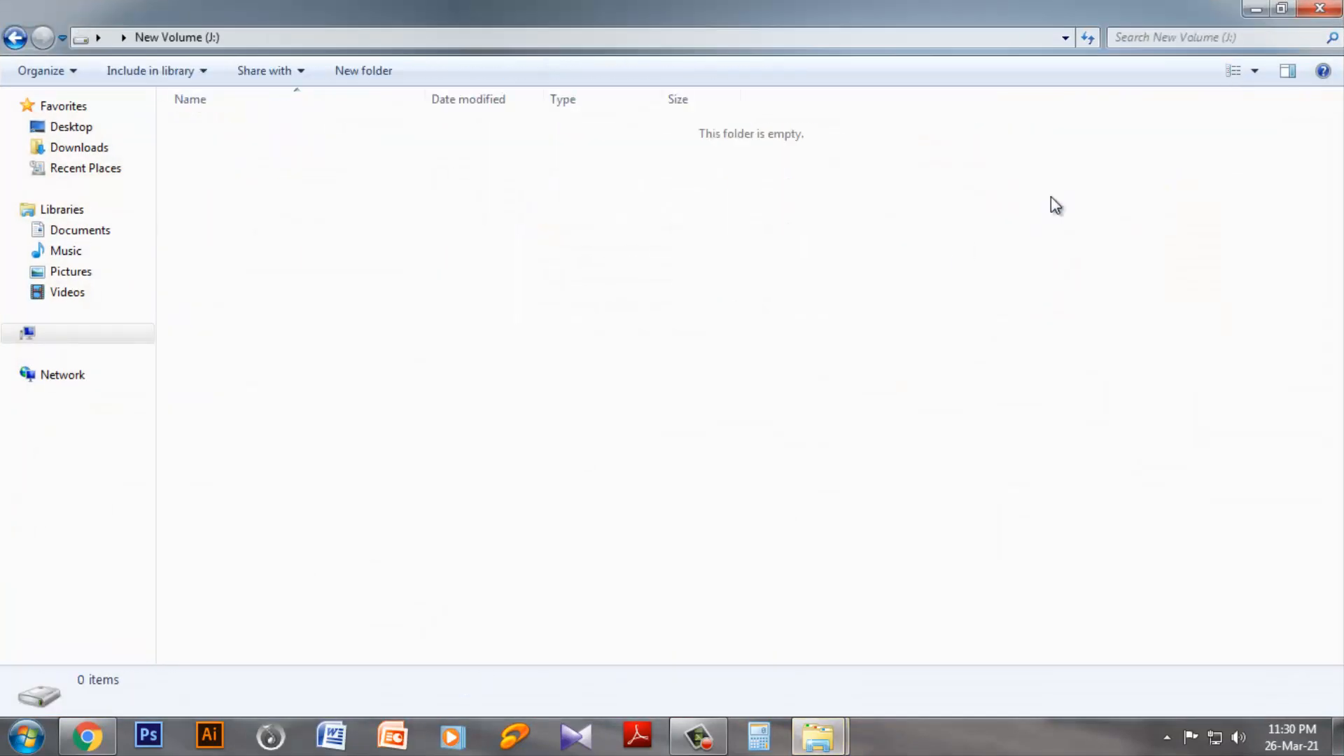
pyautogui.click(1324, 9)
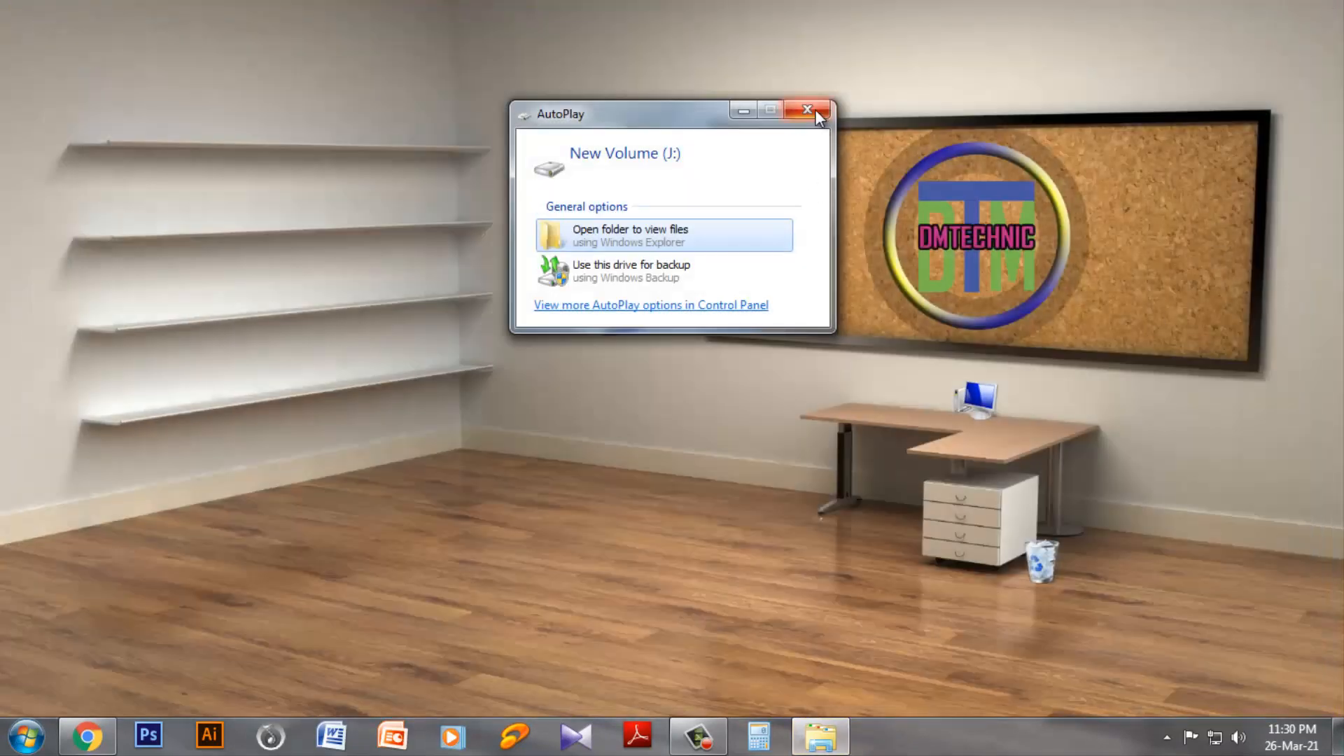
pyautogui.click(814, 109)
# Reopen Disk Management from the computer's management console and delete the New Volume (J:) on Disk 1
pyautogui.rightClick(988, 410)
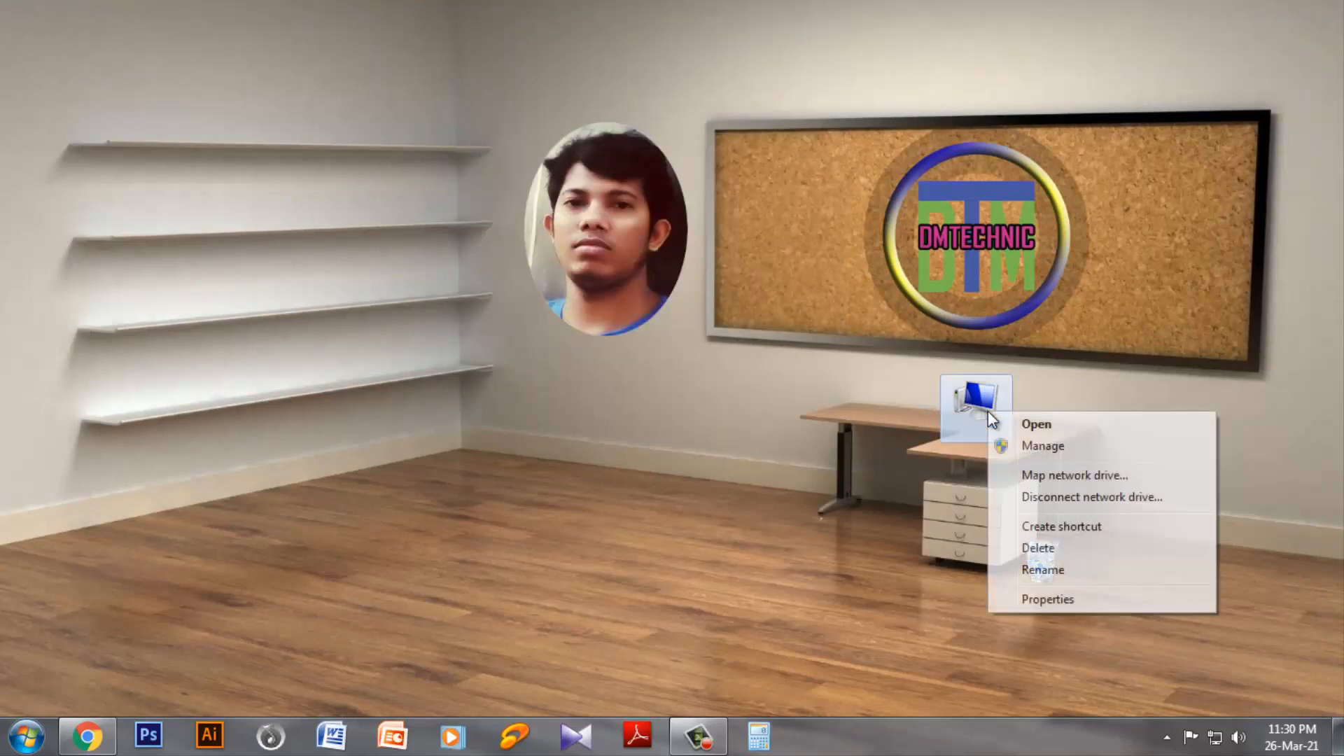
pyautogui.click(1034, 446)
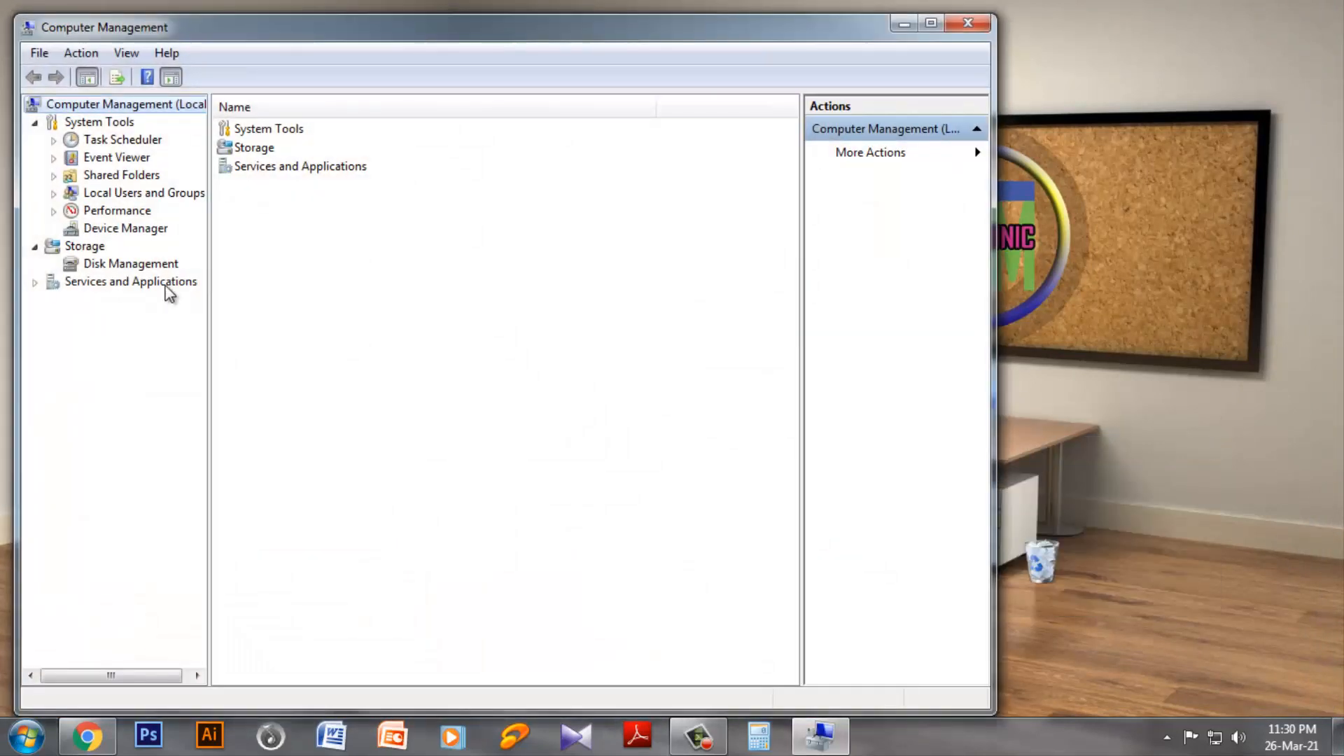
pyautogui.click(153, 263)
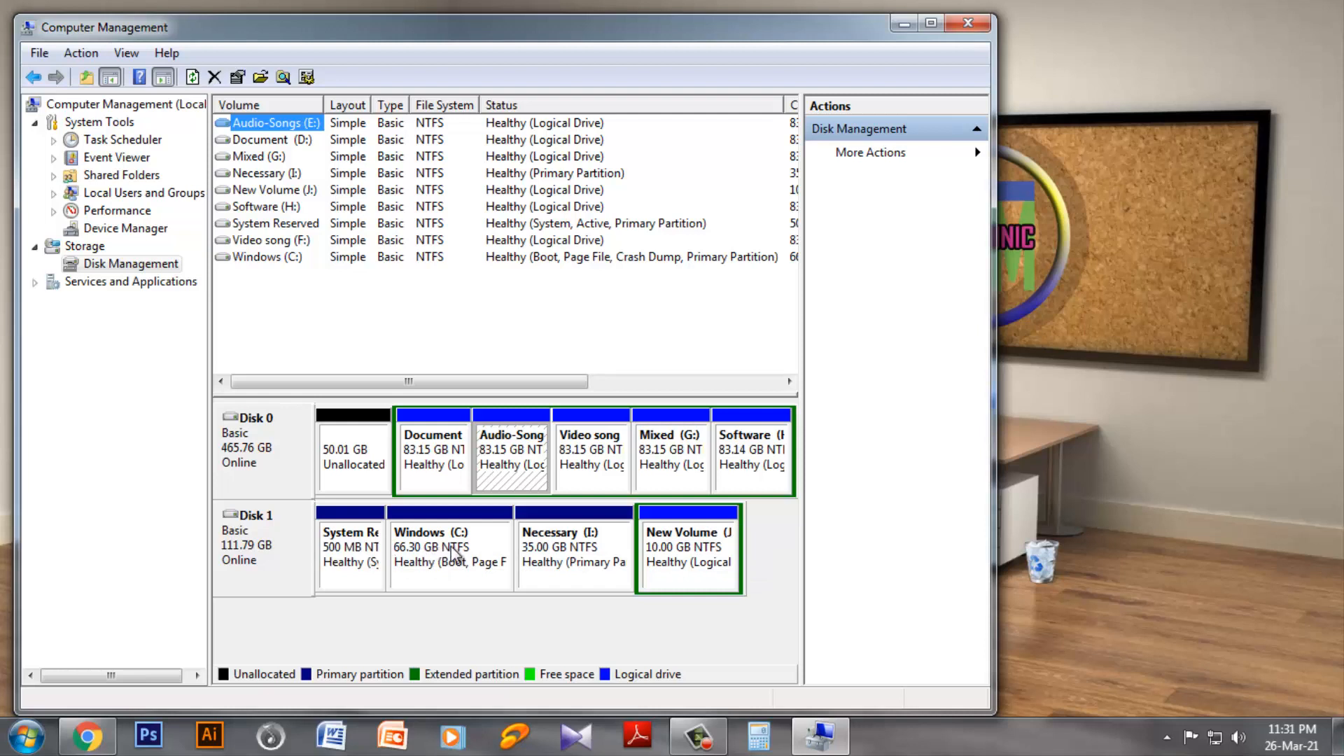
pyautogui.rightClick(687, 543)
pyautogui.click(761, 470)
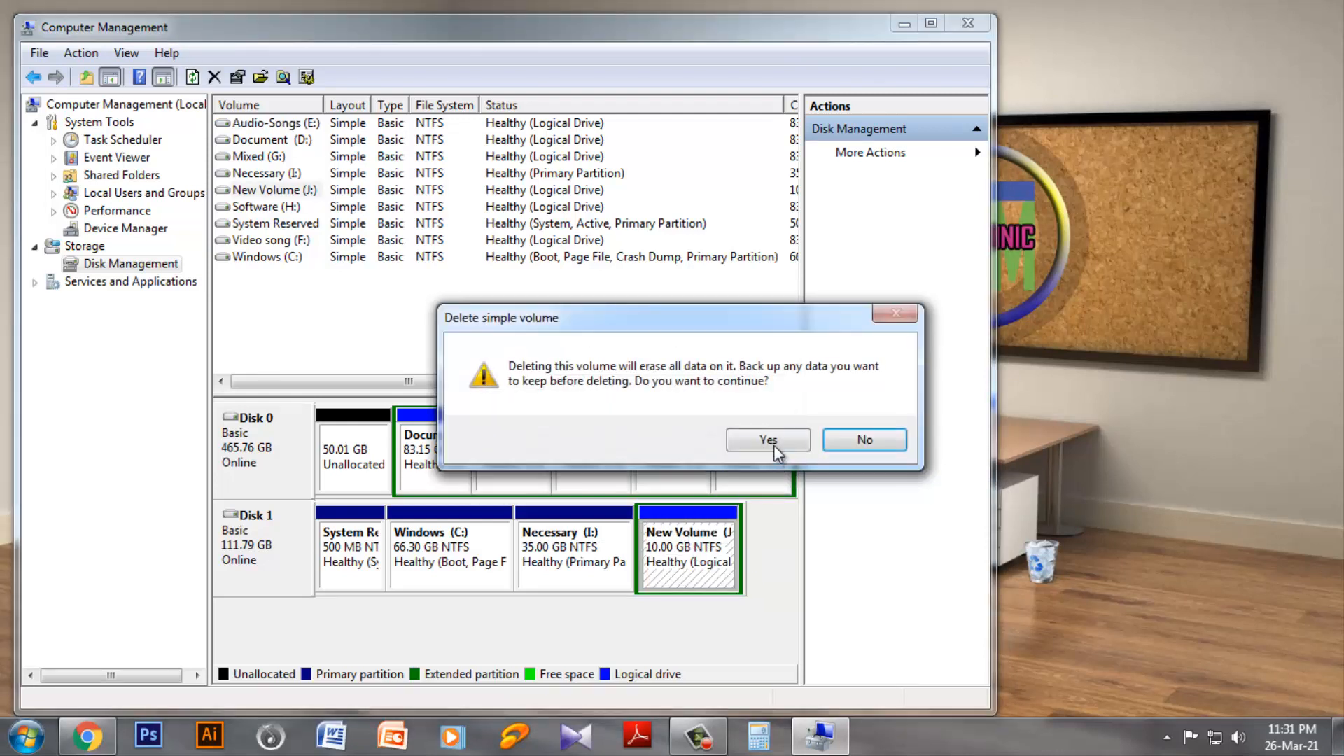
pyautogui.press('Return')
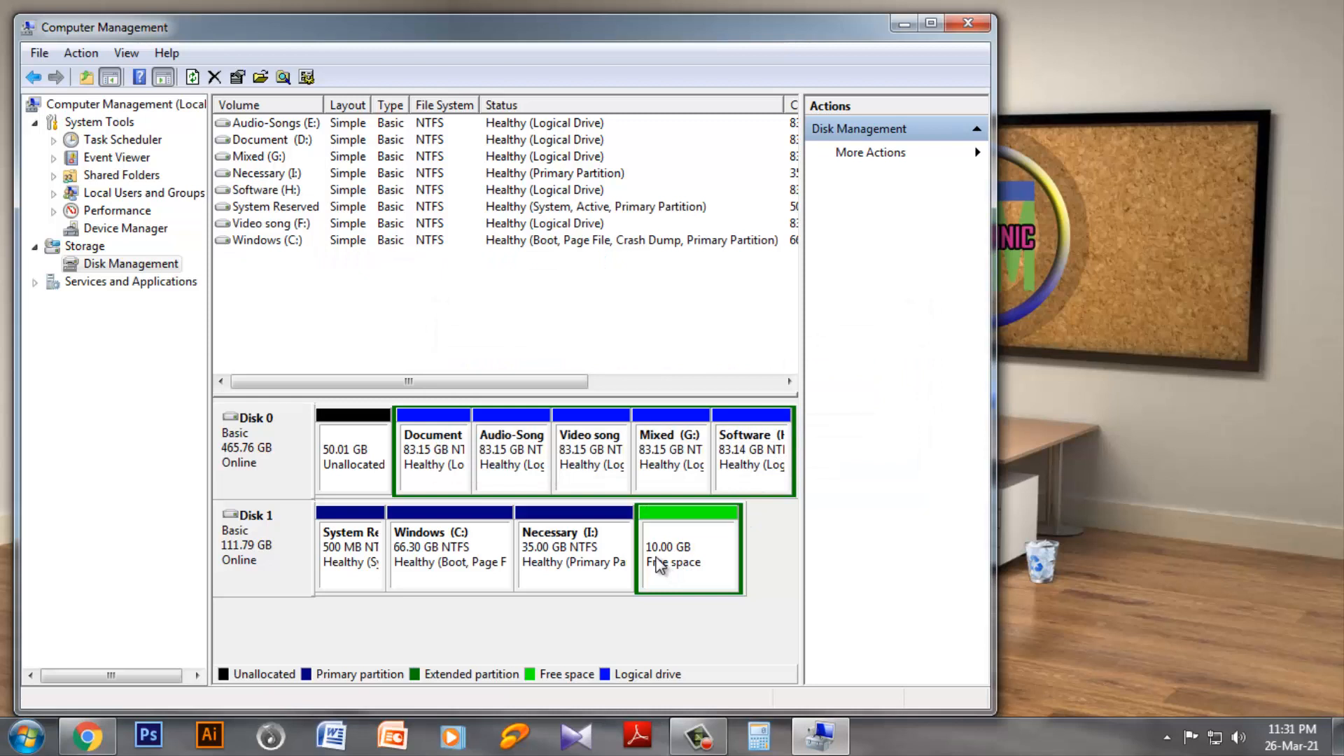
# Delete the free-space partition on Disk 1 to turn it back into unallocated space
pyautogui.rightClick(695, 561)
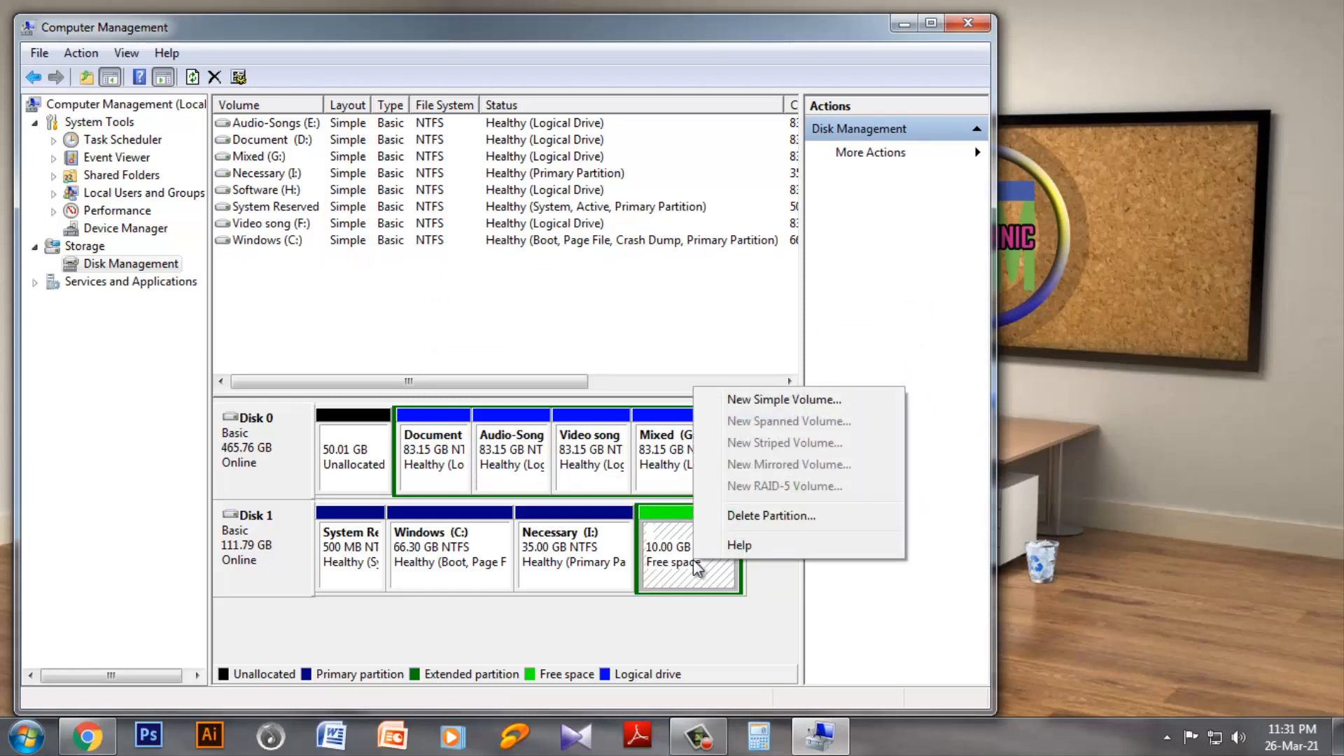
pyautogui.click(754, 515)
pyautogui.click(761, 438)
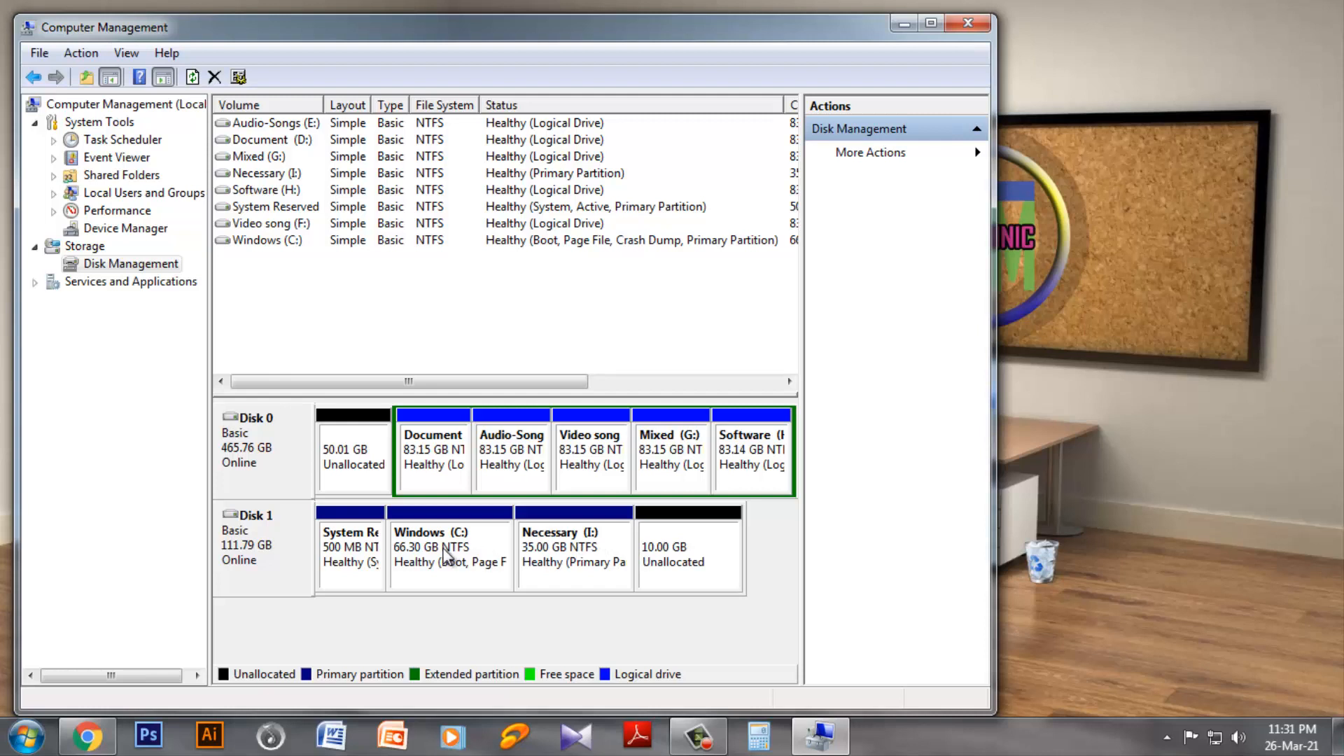
# Check whether Extend Volume is available for the Necessary (I:) and Windows (C:) volumes
pyautogui.click(564, 558)
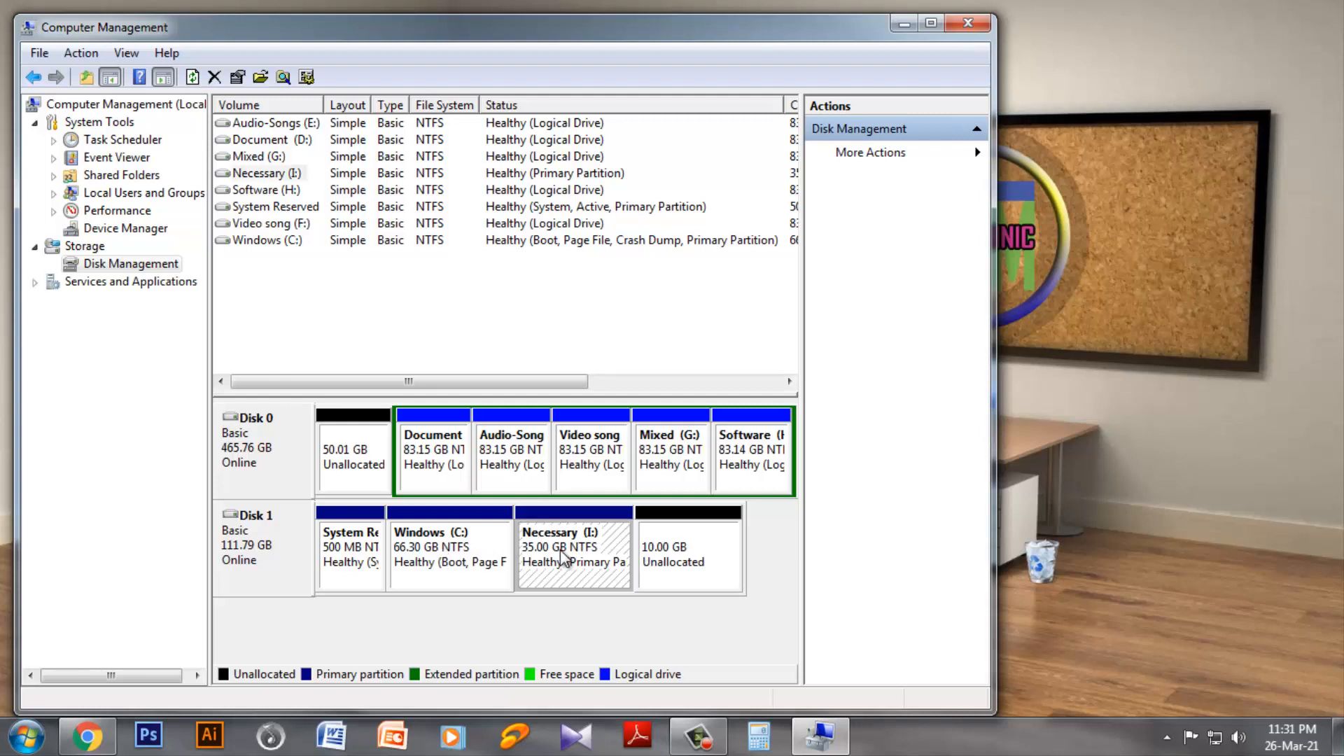
pyautogui.rightClick(562, 554)
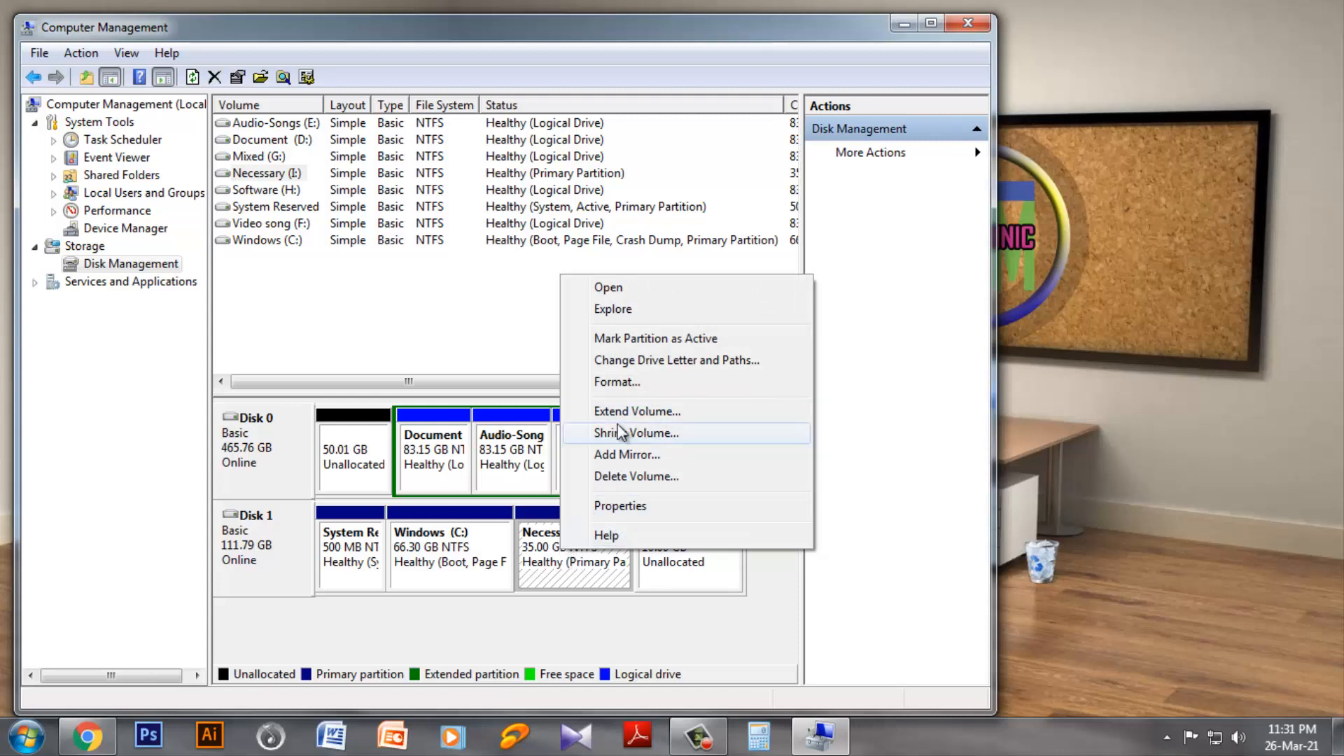
pyautogui.click(430, 560)
pyautogui.rightClick(430, 559)
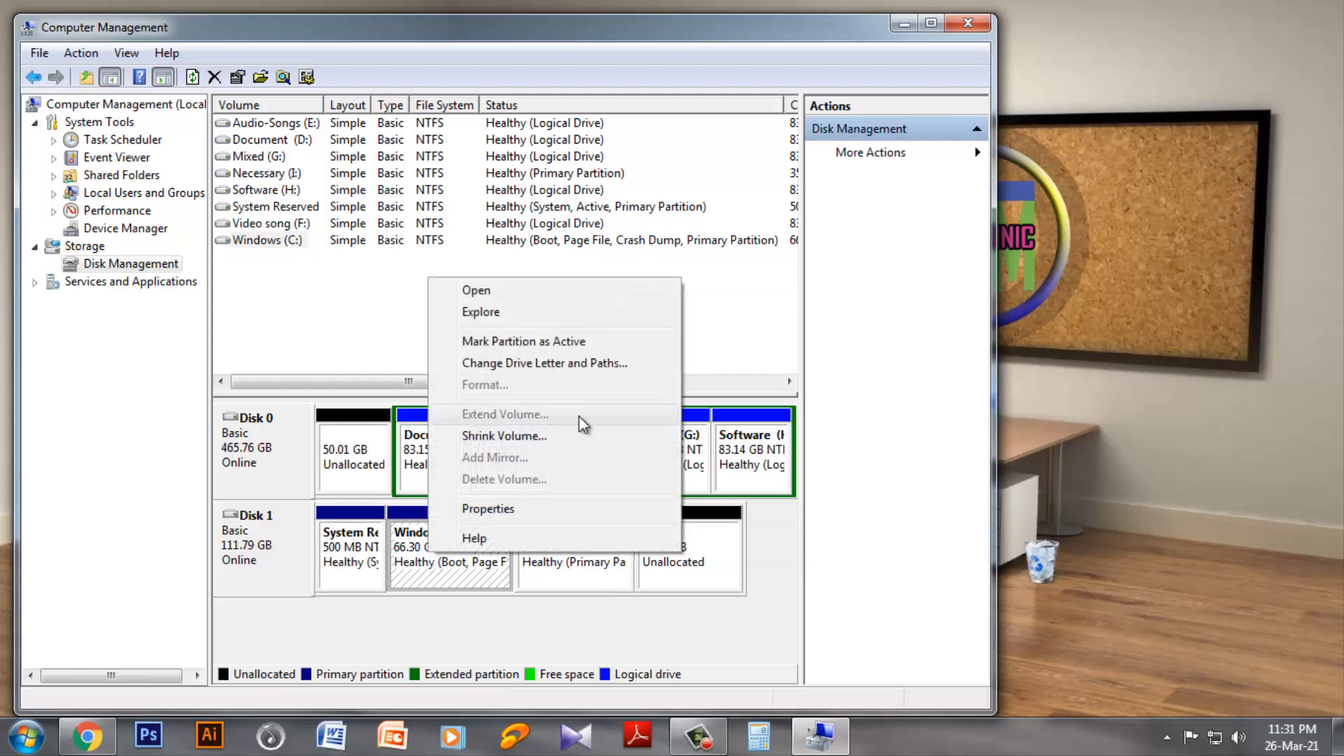
# Extend the Necessary (I:) volume with the 10240 MB of unallocated space on Disk 1
pyautogui.click(572, 578)
pyautogui.rightClick(572, 578)
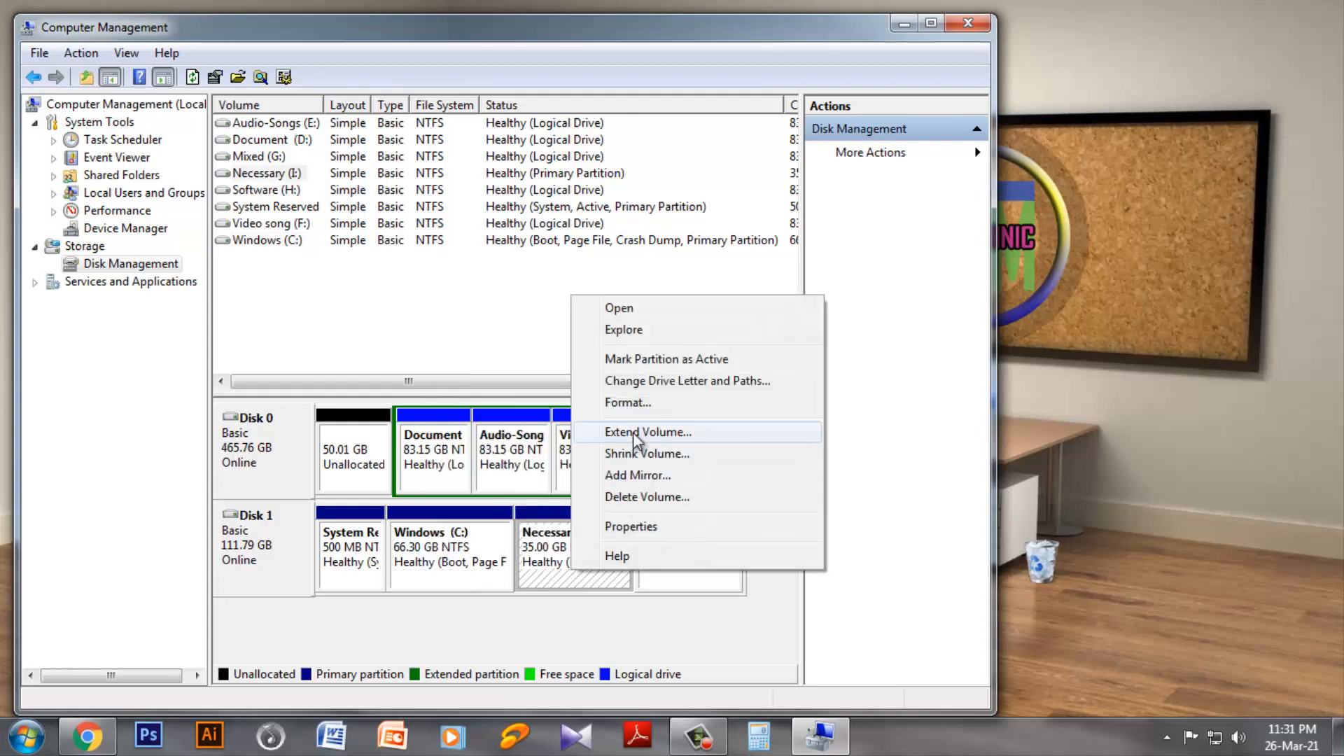
pyautogui.click(633, 431)
pyautogui.click(606, 491)
pyautogui.click(606, 492)
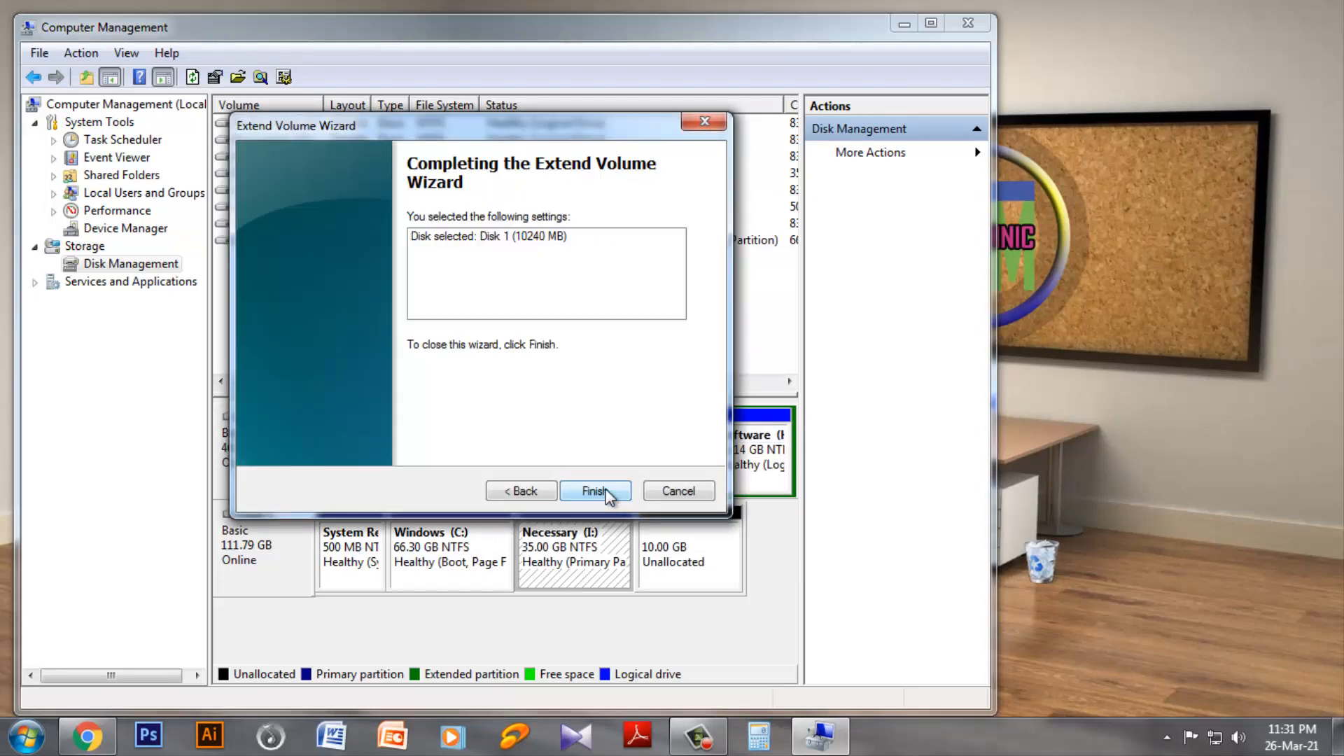
pyautogui.click(606, 492)
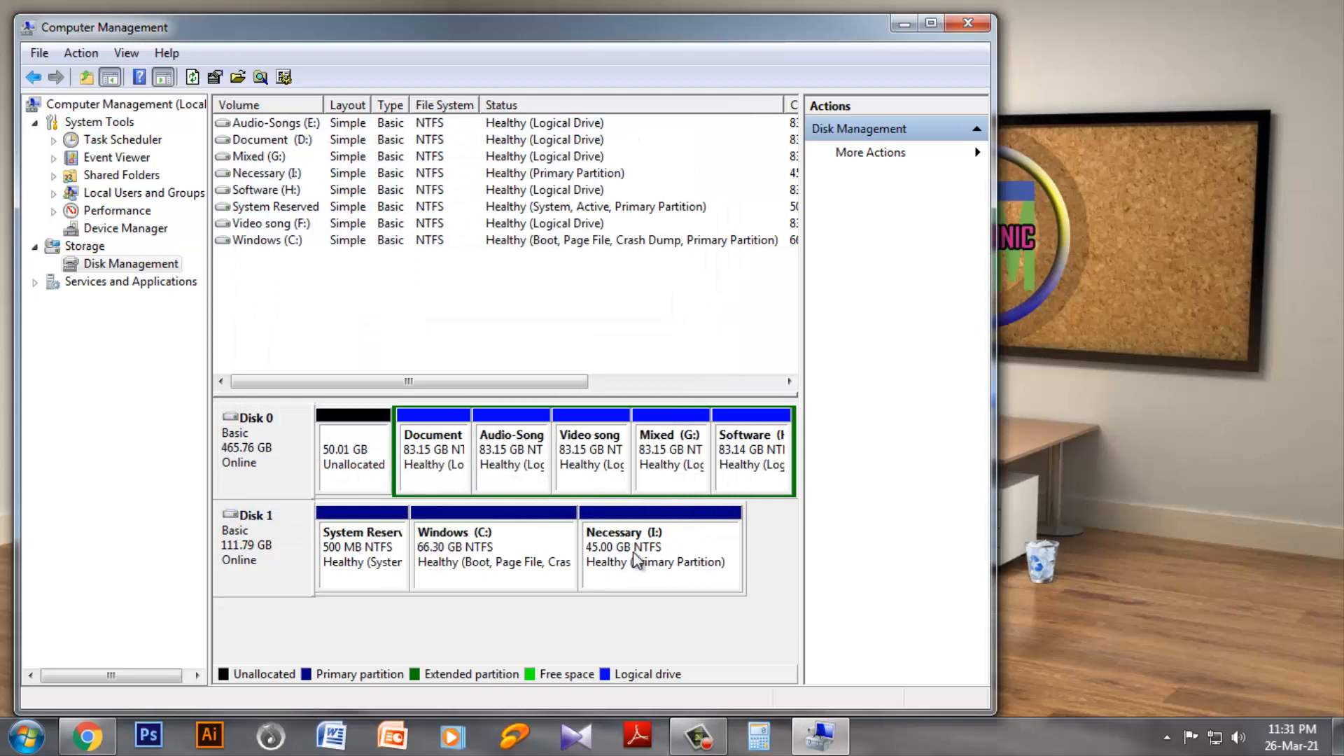
# Close Computer Management and check the Necessary (I:) drive's free space and total size in the computer's drive list
pyautogui.click(973, 22)
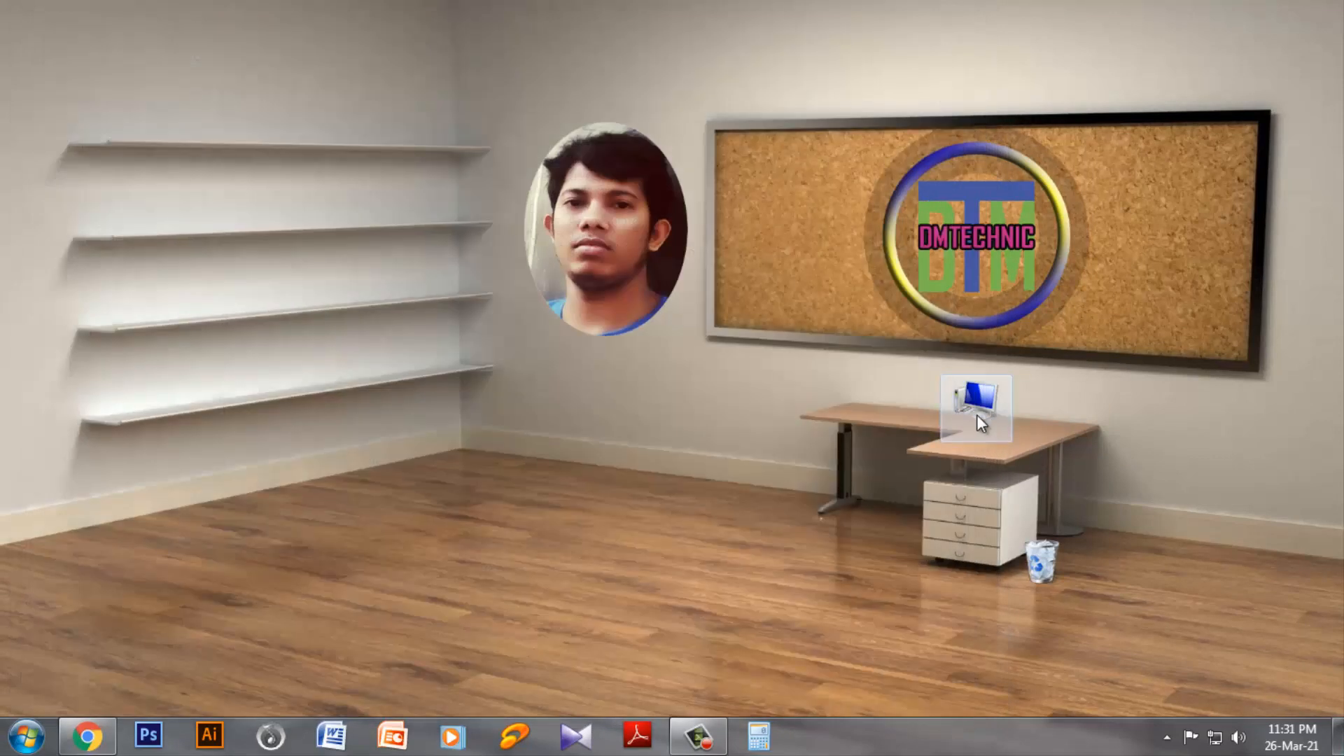
pyautogui.doubleClick(977, 414)
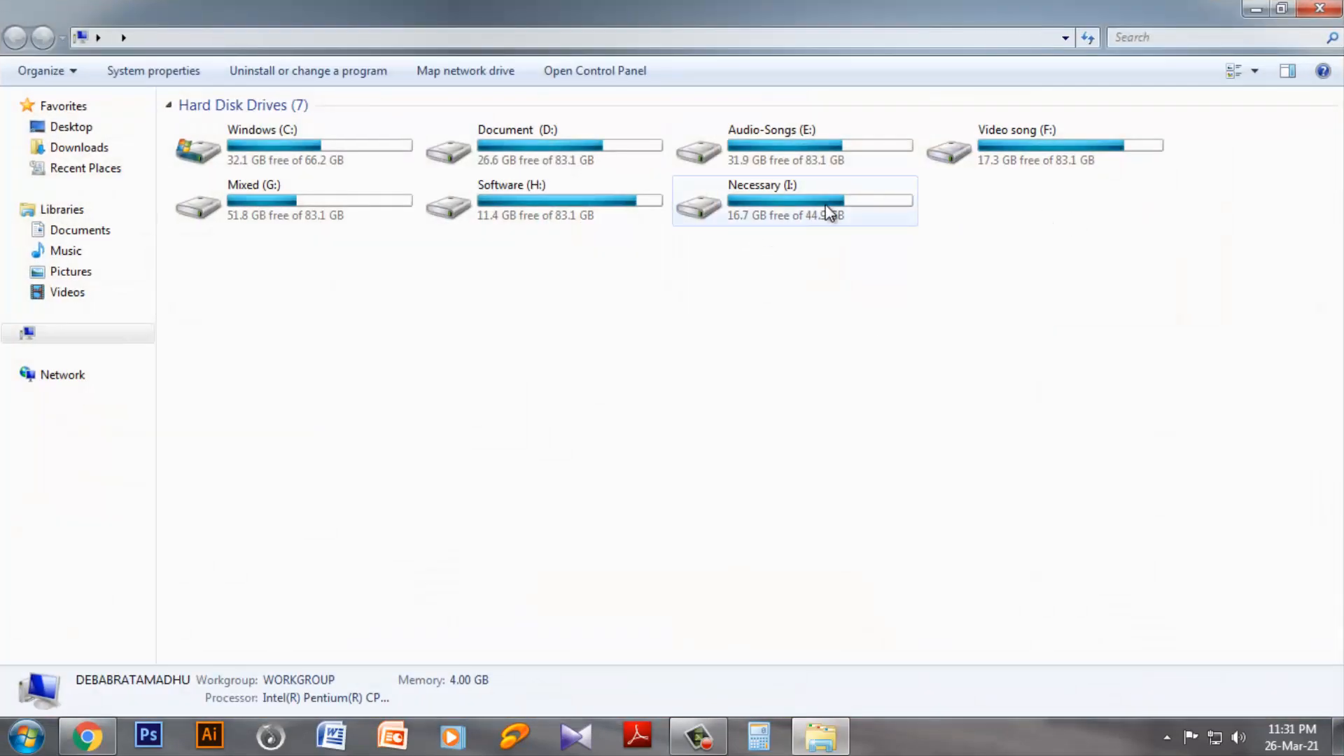
pyautogui.moveTo(823, 216)
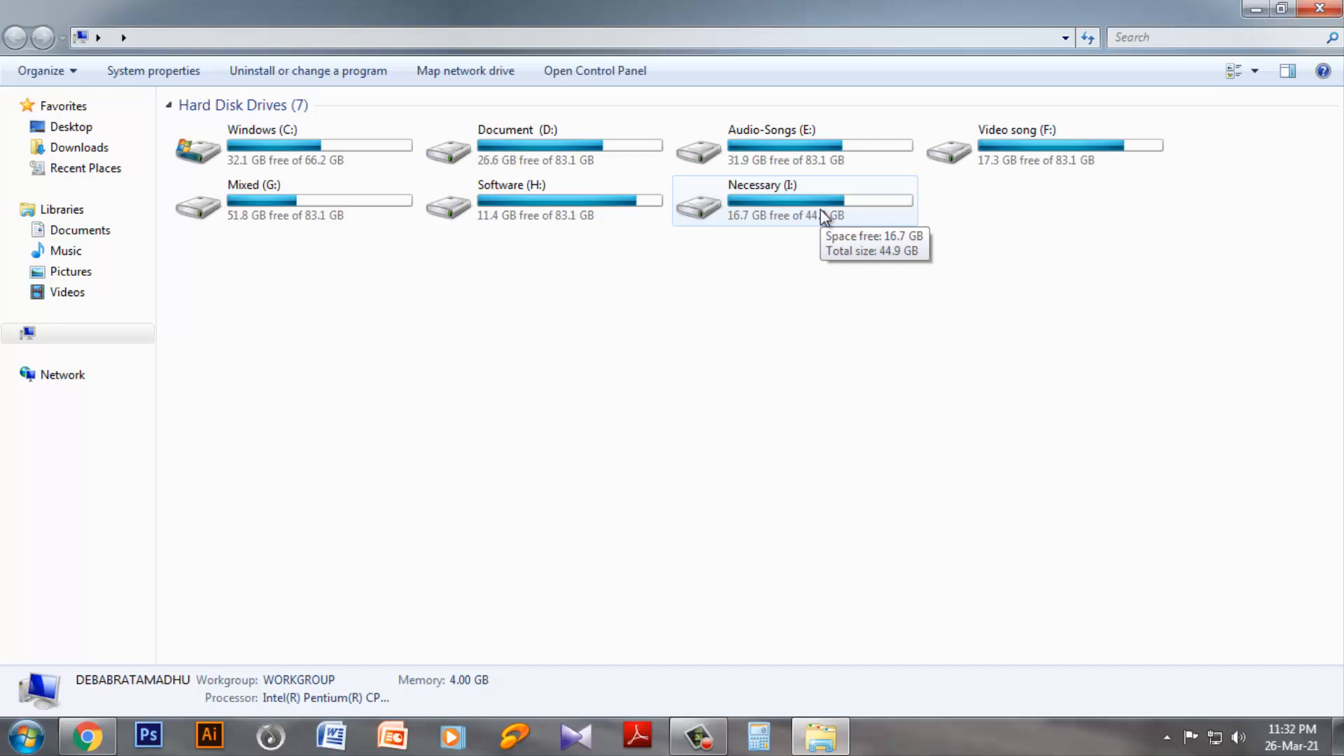
pyautogui.click(697, 735)
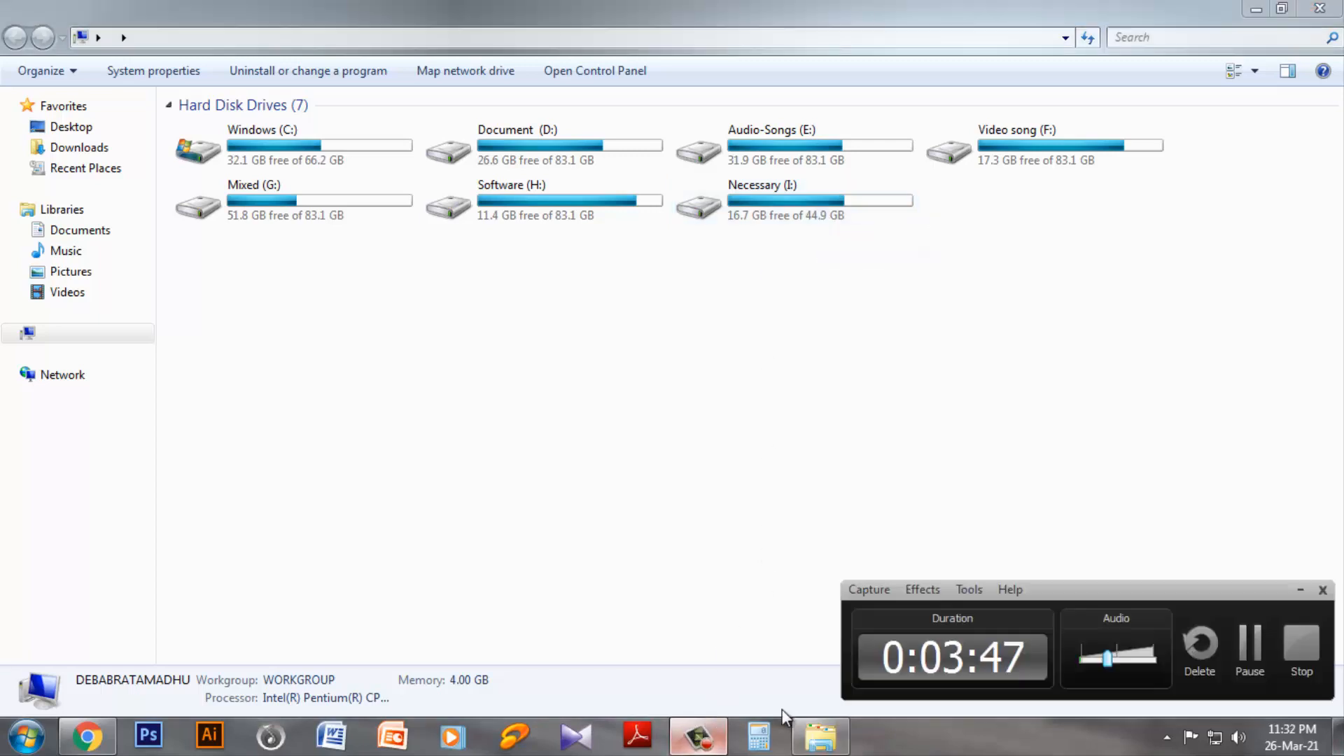
pyautogui.click(1303, 642)
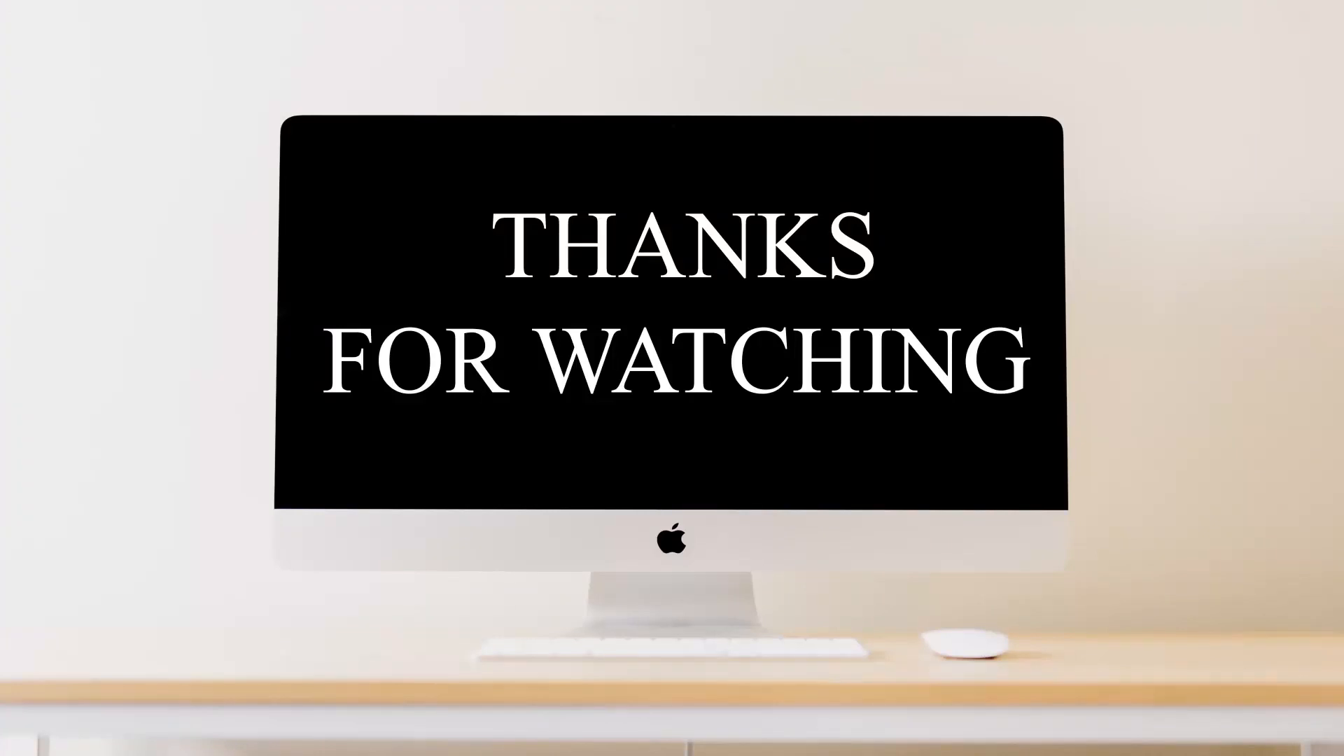